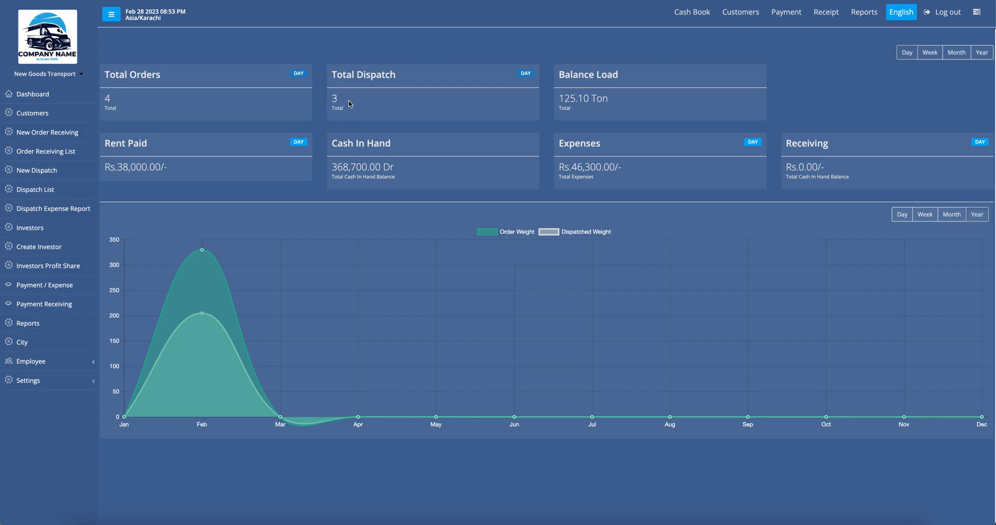
Step: Review the dashboard's Cash In Hand, Expenses (Rs.46,300.00) and Receiving (Rs.0.00) totals
key("super+m")
left_click_drag(333, 171, 418, 174)
left_click(547, 179)
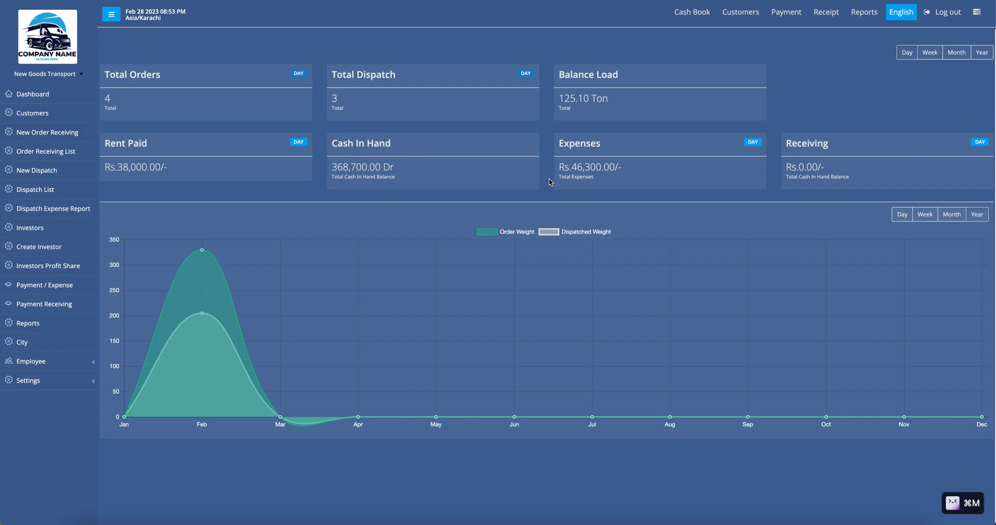
left_click_drag(566, 166, 621, 166)
left_click(618, 158)
left_click_drag(788, 166, 858, 172)
left_click(856, 178)
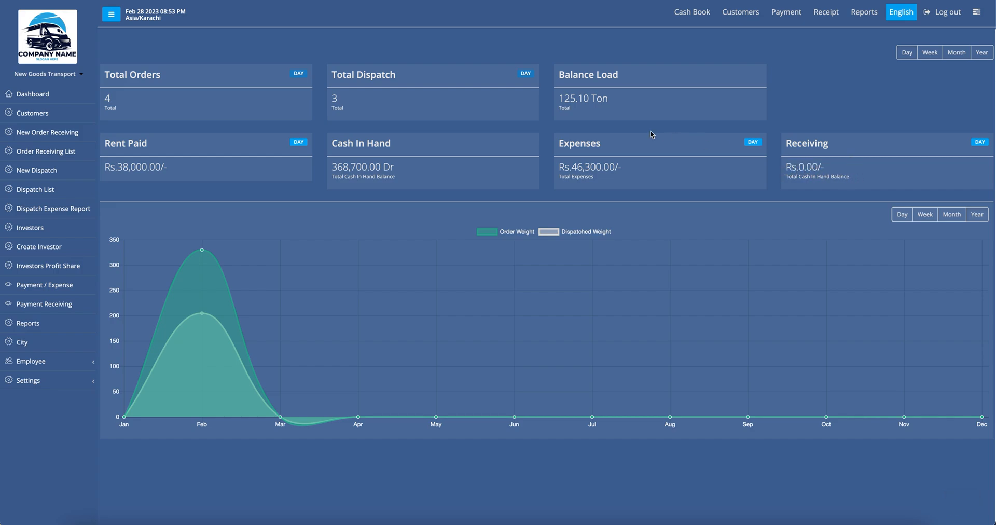
scroll(638, 307, "down", 1)
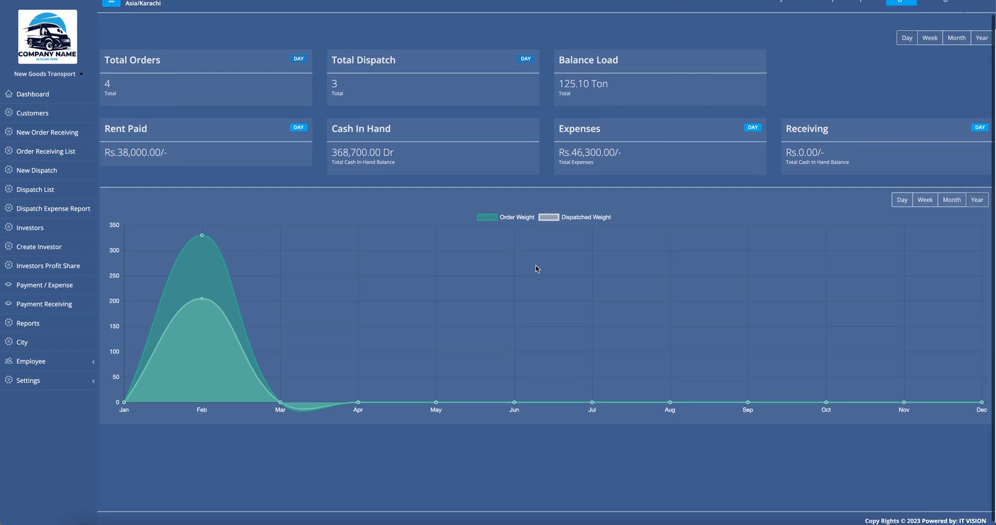
scroll(536, 267, "up", 1)
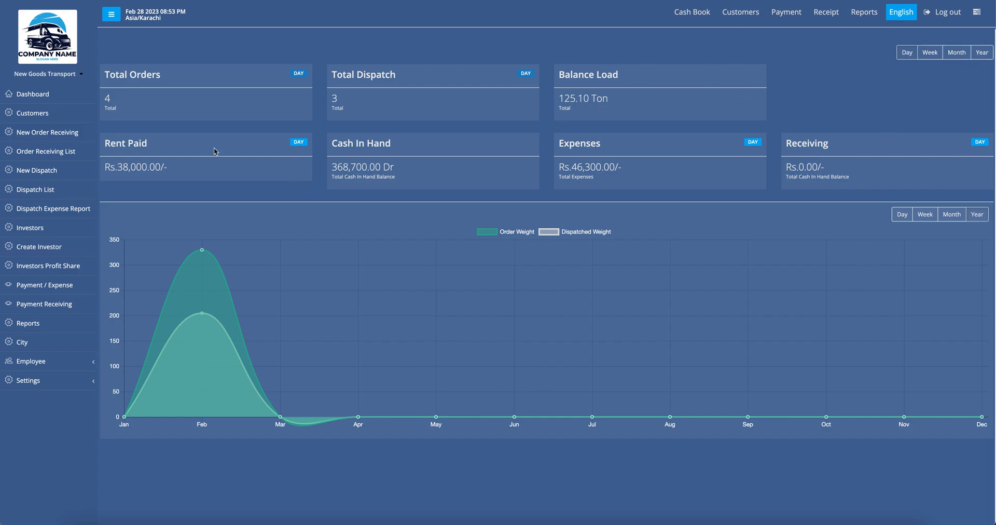
Step: Start a new-customer order with code C120, order number 1200 and the customer's full name
left_click(58, 138)
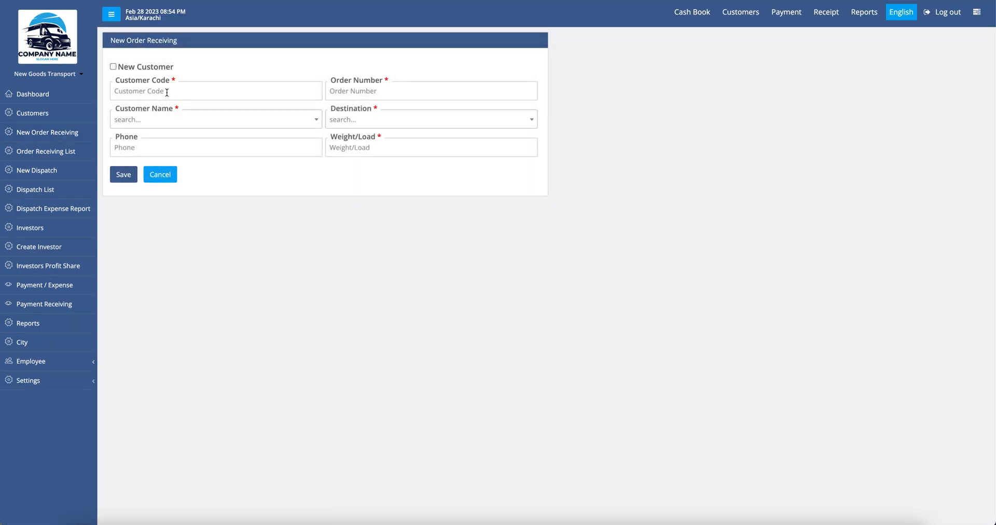
left_click(113, 67)
left_click(140, 92)
type("C120")
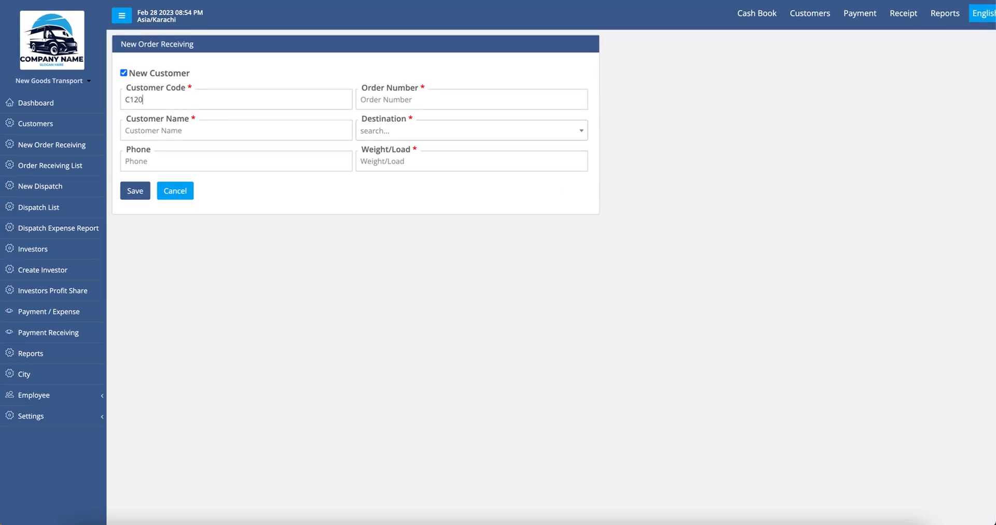
left_click(405, 99)
type("1200")
left_click(202, 133)
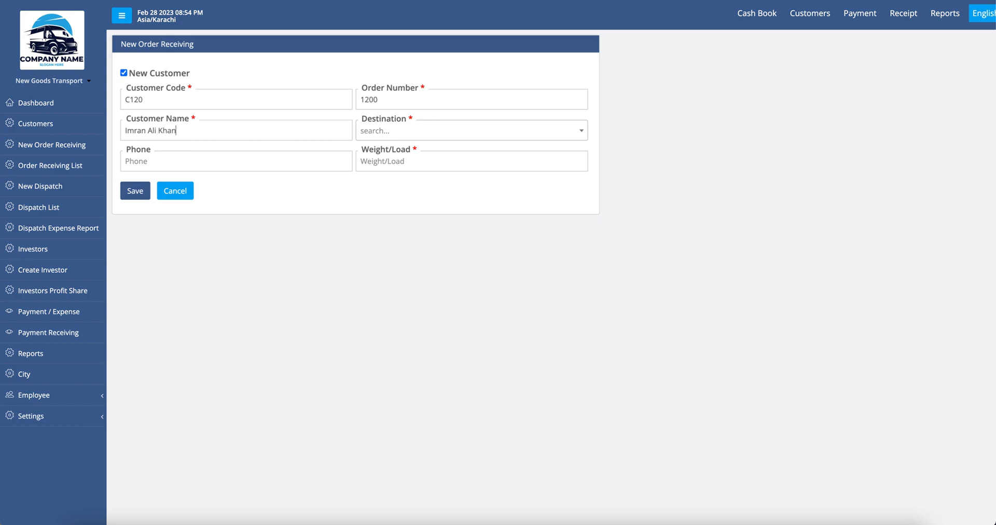
Step: Set destination Lahore, the customer's phone number and a 400 load, then save the order
left_click(380, 132)
type("lahore")
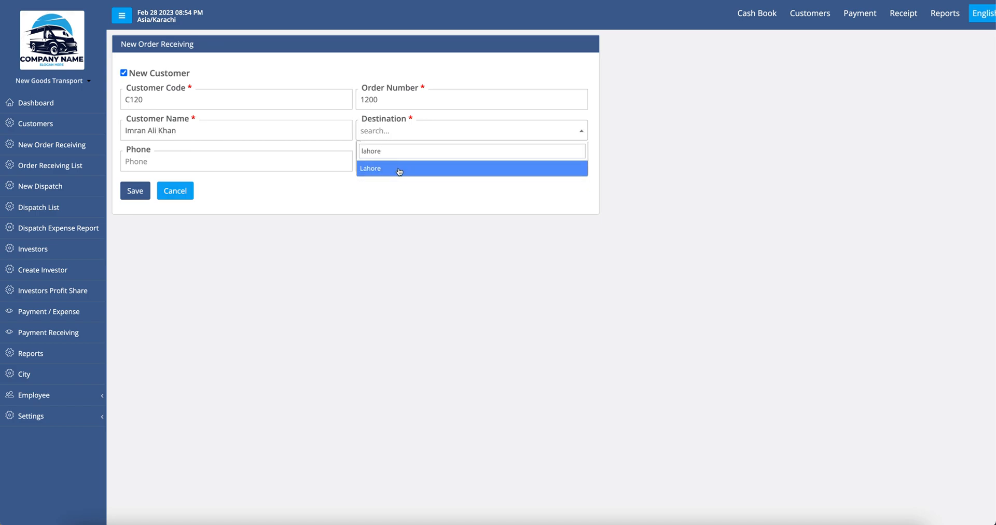
left_click(400, 169)
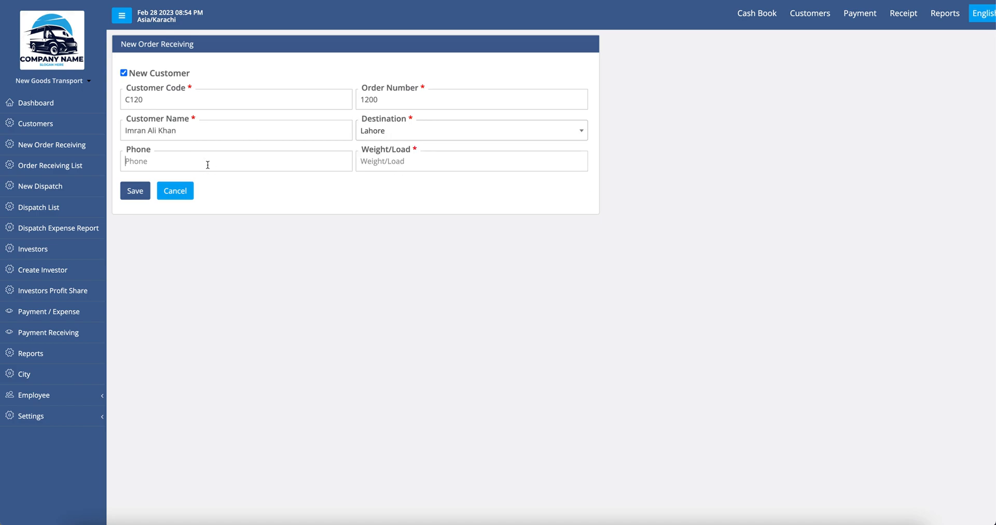
left_click(207, 165)
left_click(387, 161)
type("400")
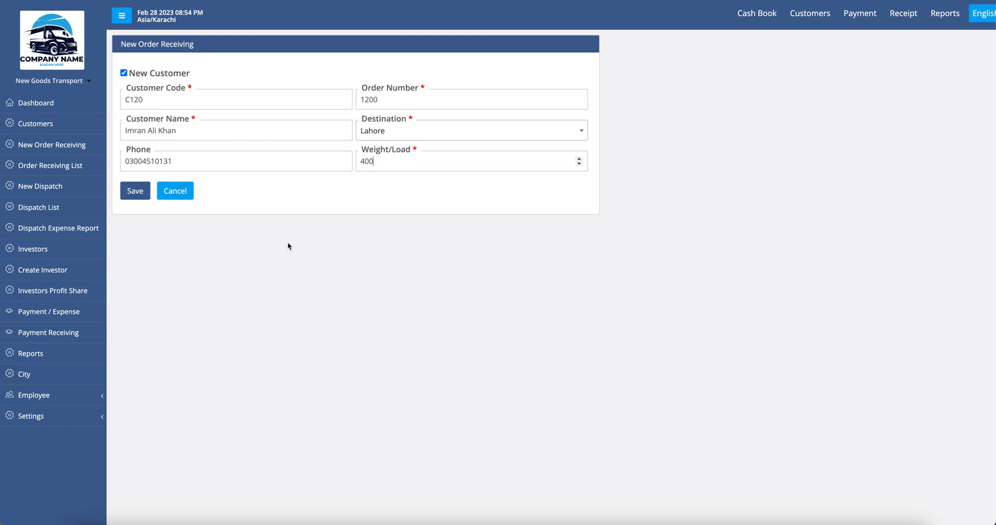
left_click(135, 191)
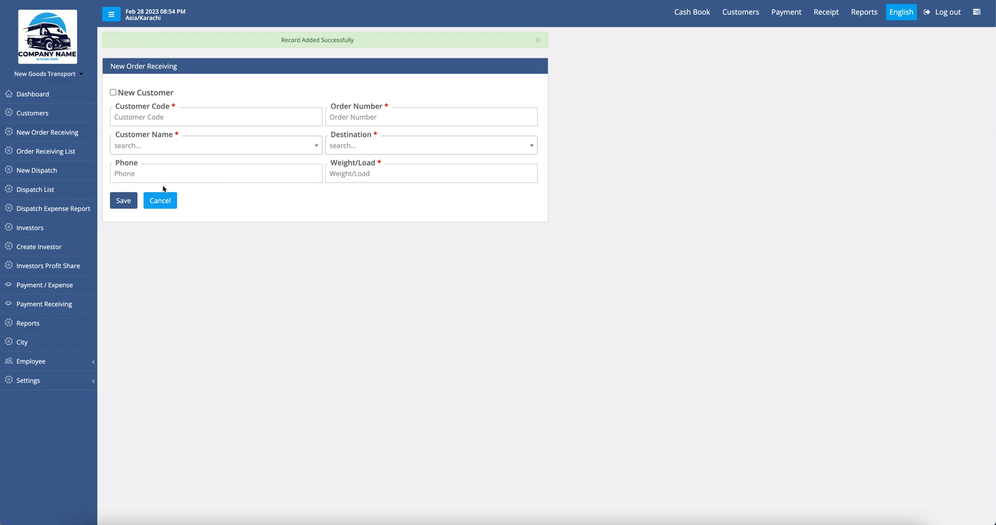
Step: Enter order C097 for customer C101 to Karachi with a 400 load and save it
left_click(152, 124)
type("C101")
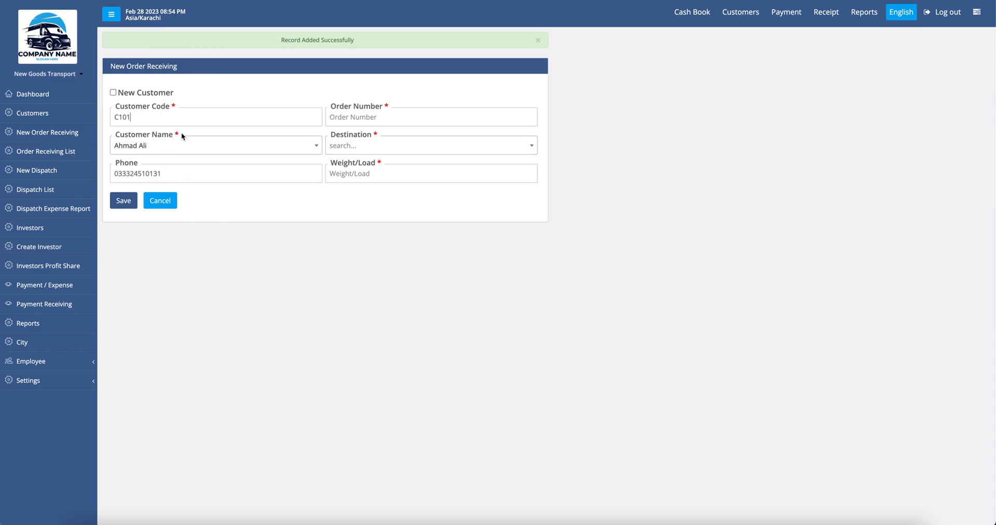
left_click(380, 118)
type("C097")
left_click(375, 148)
type("Karachi")
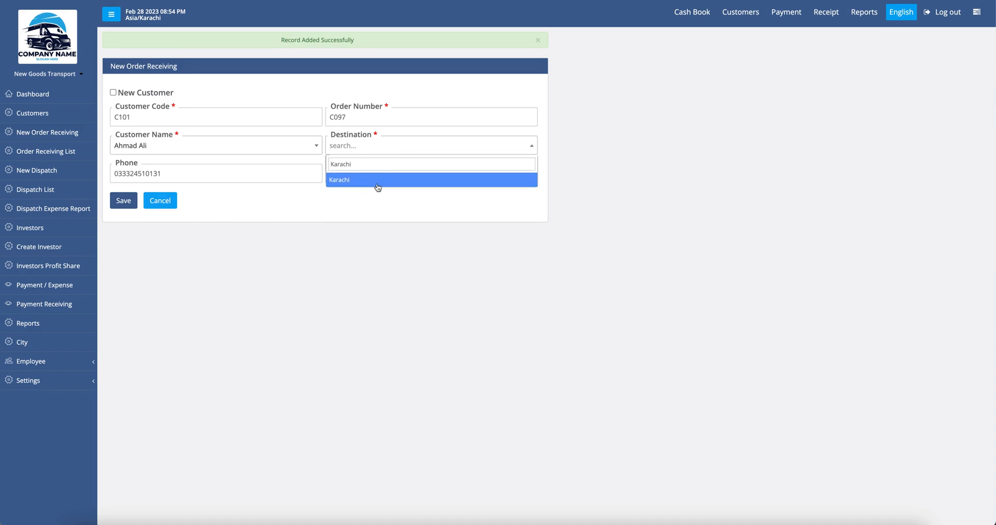
left_click(375, 179)
left_click(374, 176)
type("400")
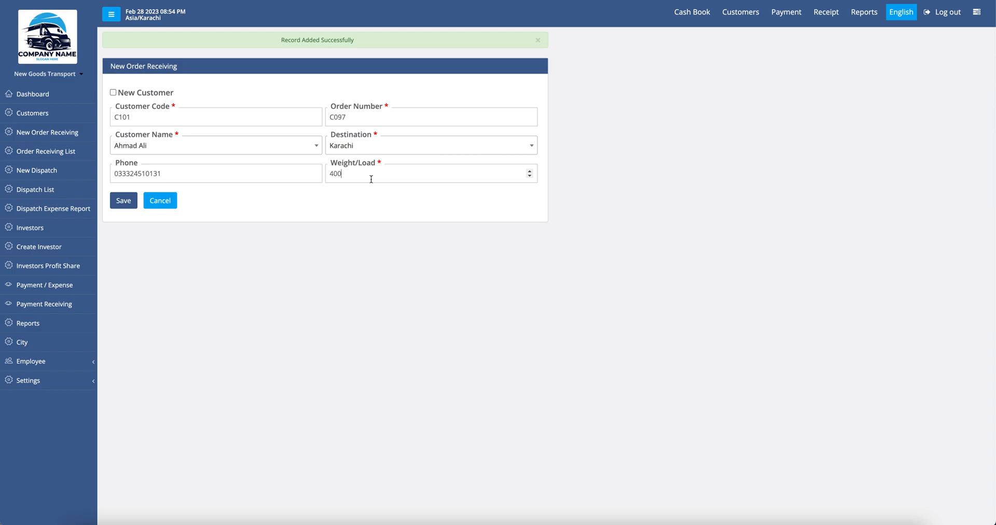
left_click(124, 207)
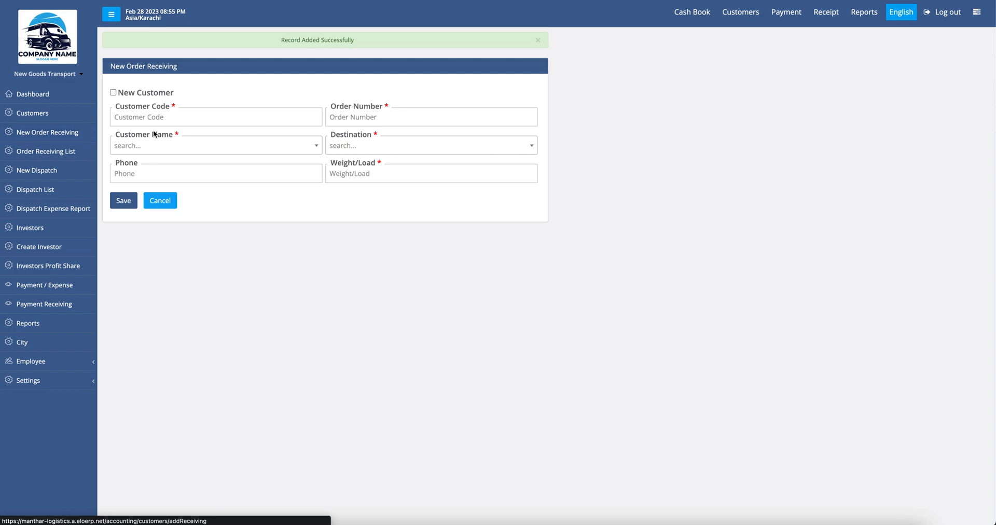
Step: Show the order receivings list filtered to Balance Orders, checking the date range and briefly visiting New Dispatch
left_click(62, 154)
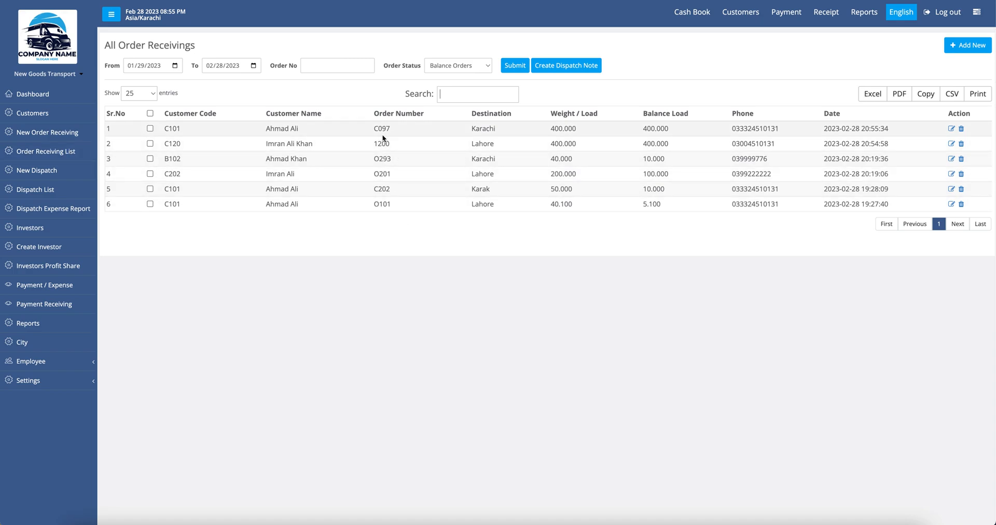
left_click(451, 65)
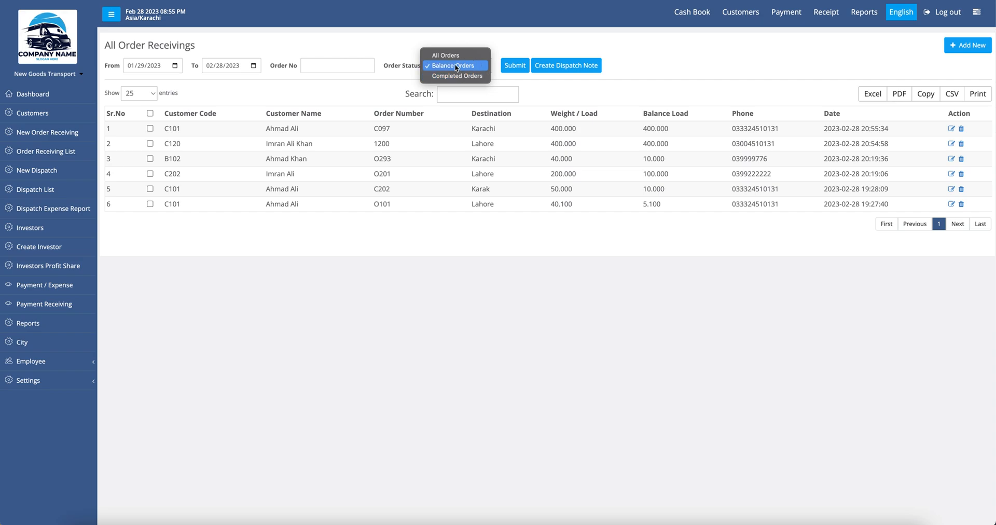
left_click(471, 167)
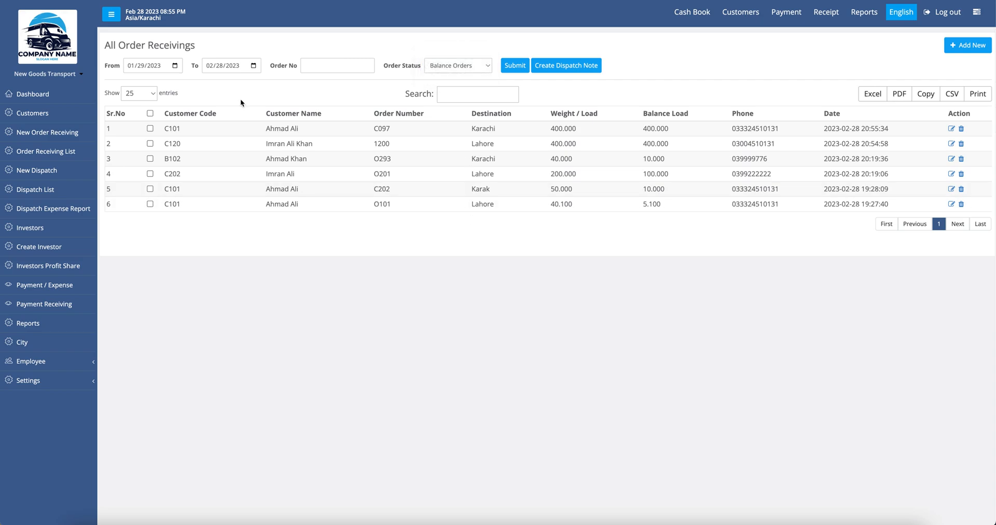
left_click(175, 66)
left_click(250, 67)
left_click(375, 174)
left_click(33, 173)
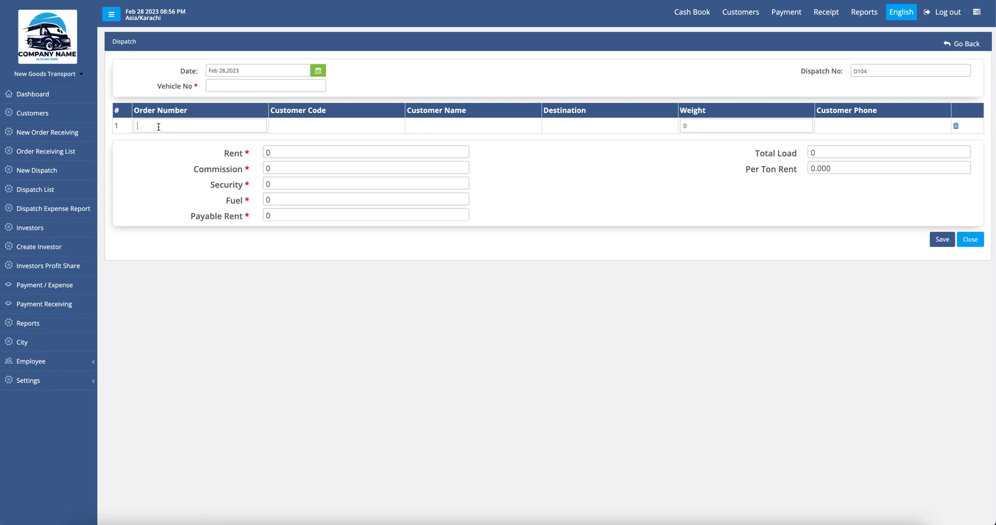
left_click(54, 154)
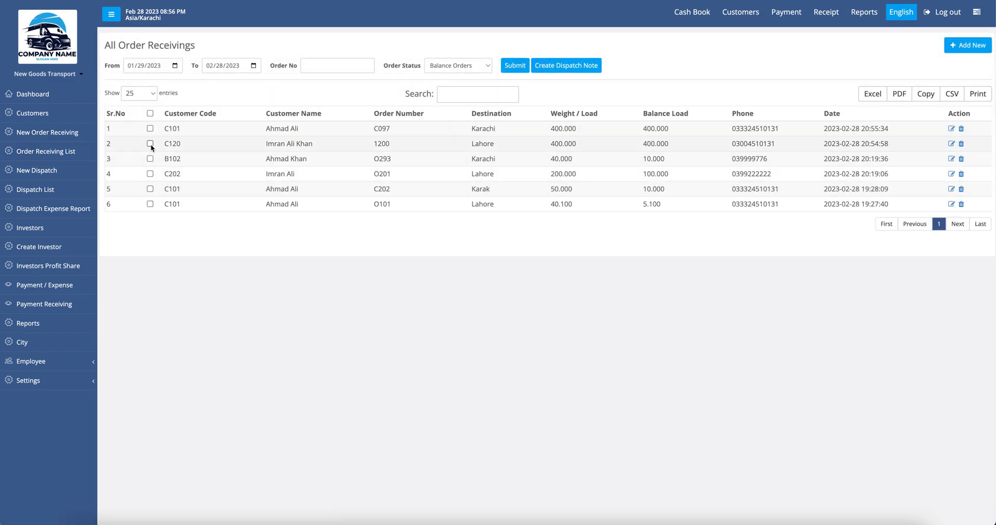
Step: Tick orders C097, 1200, O293 and O201, noting row 1's 400.000 balance load
left_click(151, 129)
left_click(149, 143)
left_click(150, 159)
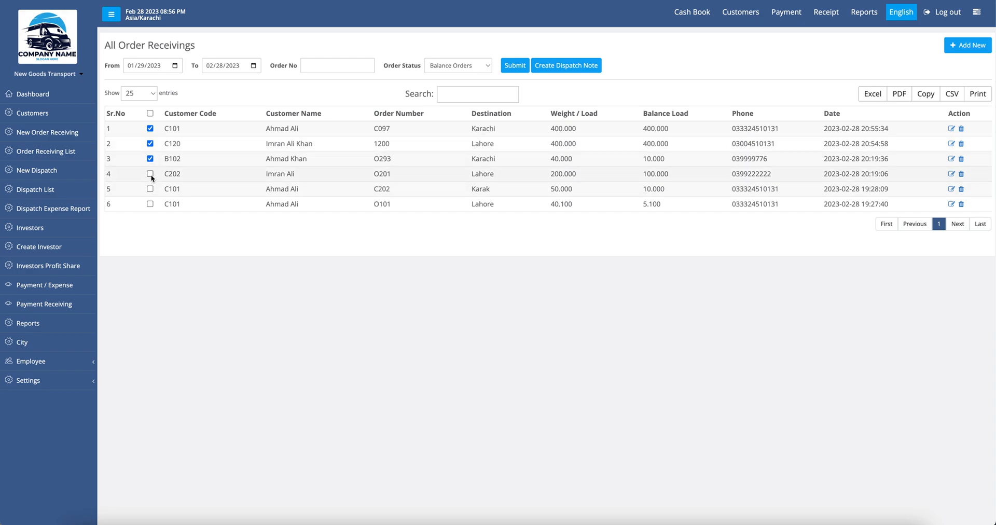
left_click_drag(642, 113, 694, 115)
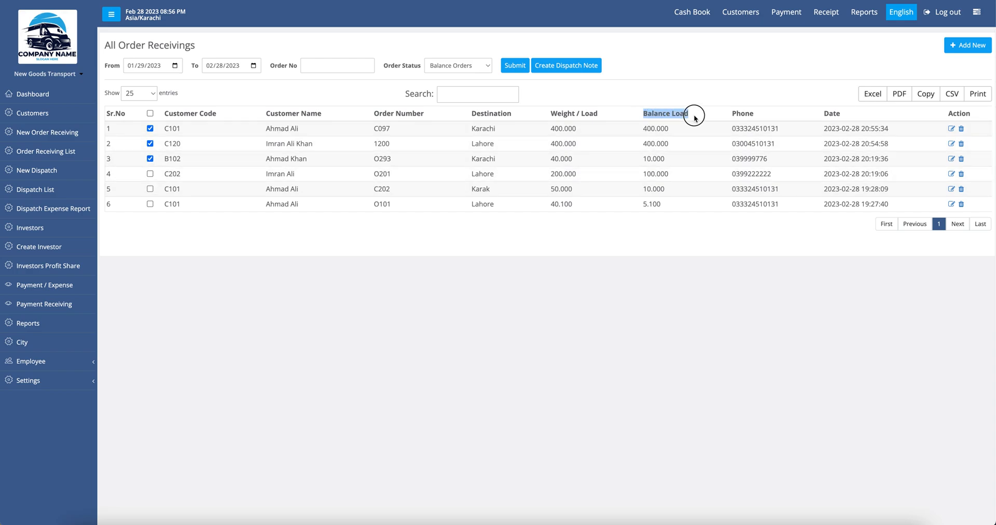
left_click_drag(643, 128, 667, 130)
double_click(657, 132)
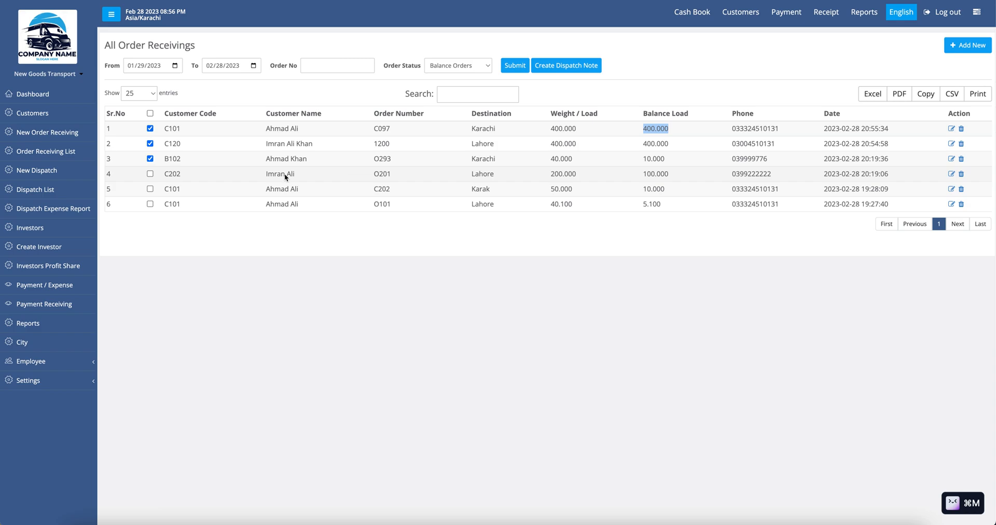
left_click(151, 174)
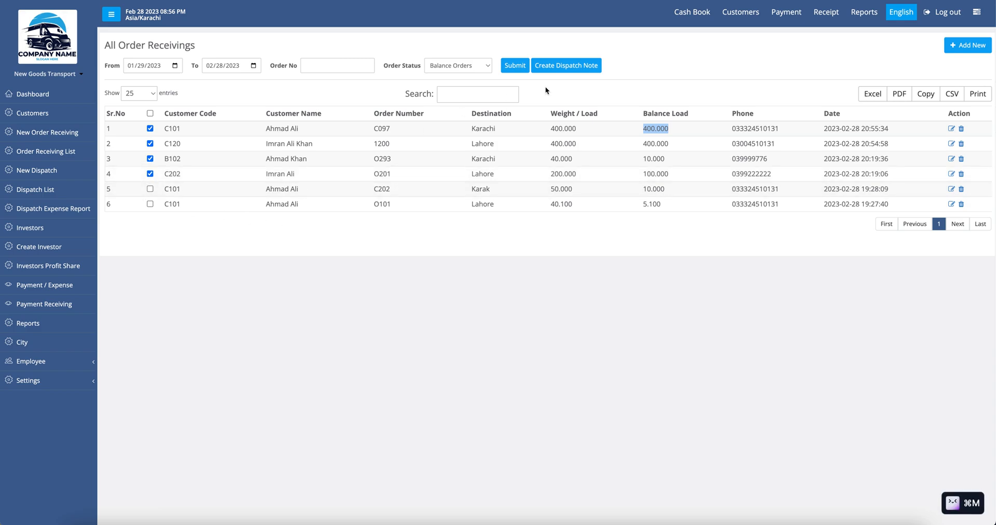
Step: Create dispatch D104 from the ticked orders with weights 100 (1200), 120 (C097), 50 (O201), 50 (O293)
left_click(579, 71)
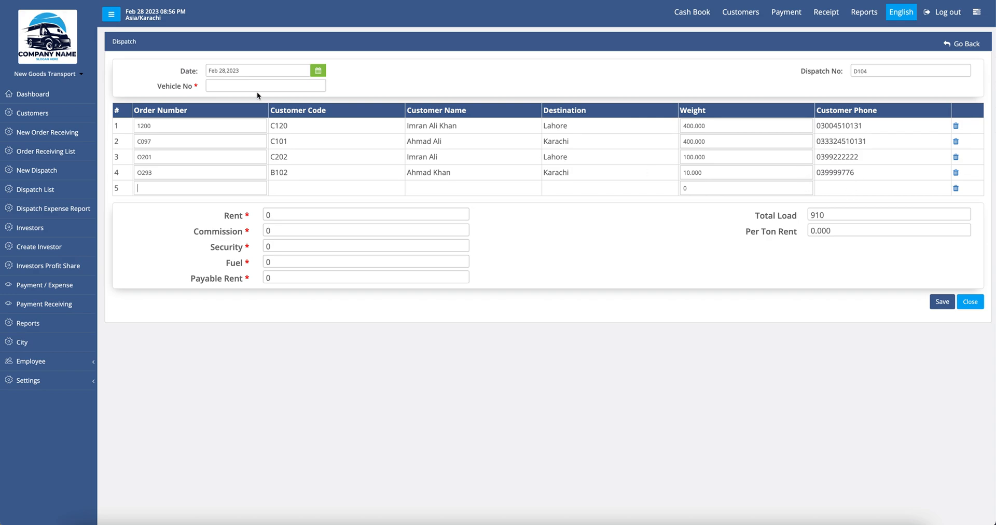
double_click(703, 125)
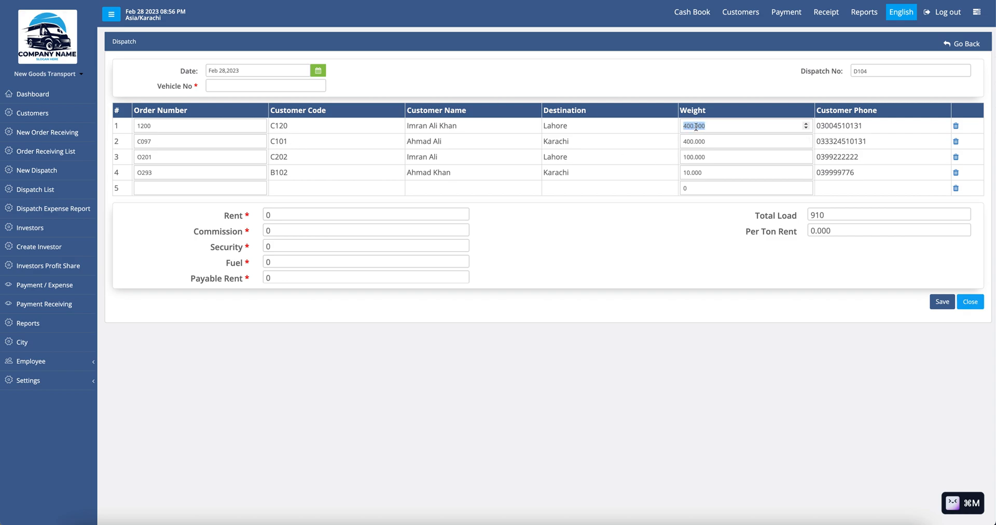
type("100")
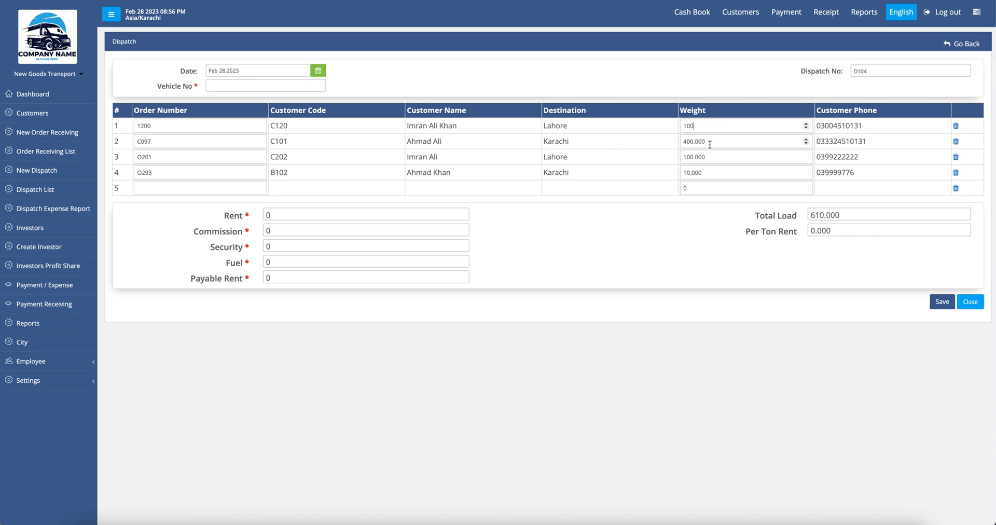
double_click(693, 144)
type("120")
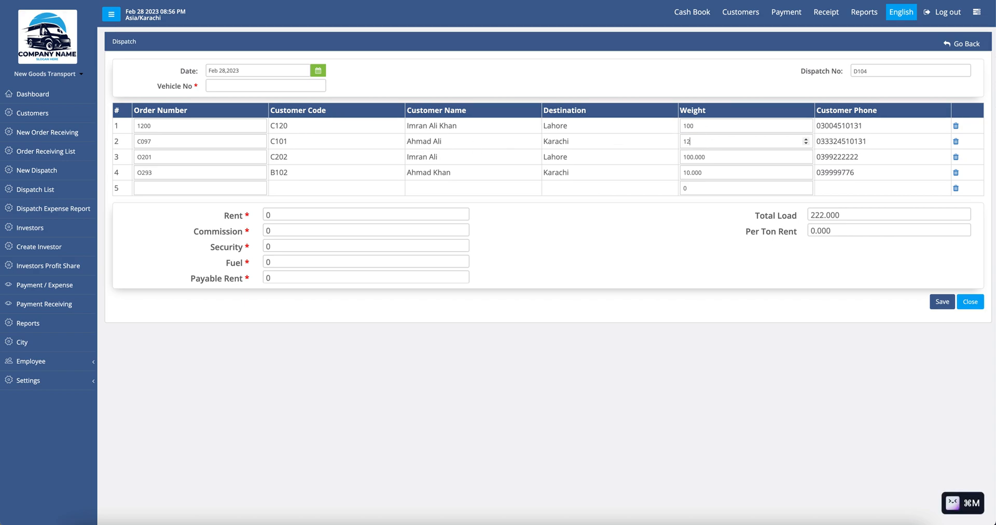
double_click(697, 156)
type("50")
double_click(693, 172)
type("50")
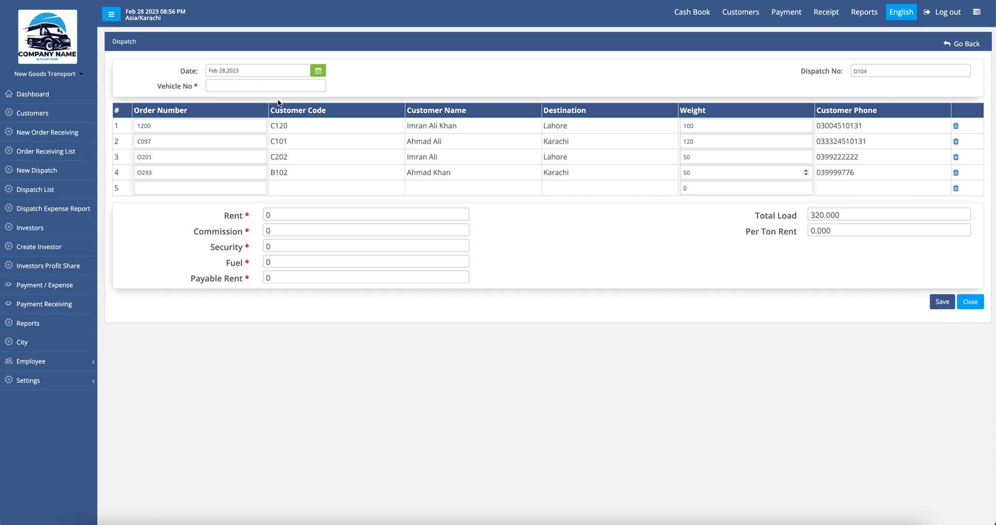
Step: Enter vehicle number V767E on dispatch D104
left_click(263, 87)
type("V767E*")
key("BackSpace")
double_click(861, 71)
key("super+m")
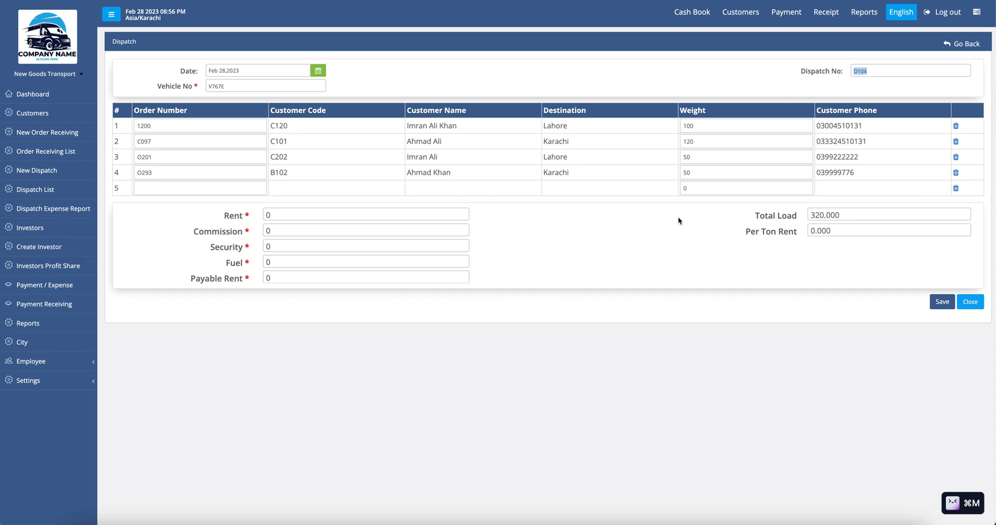
Step: Fill in rent 20000, commission 2000, security 4000 and fuel 3000
left_click(240, 215)
key("BackSpace")
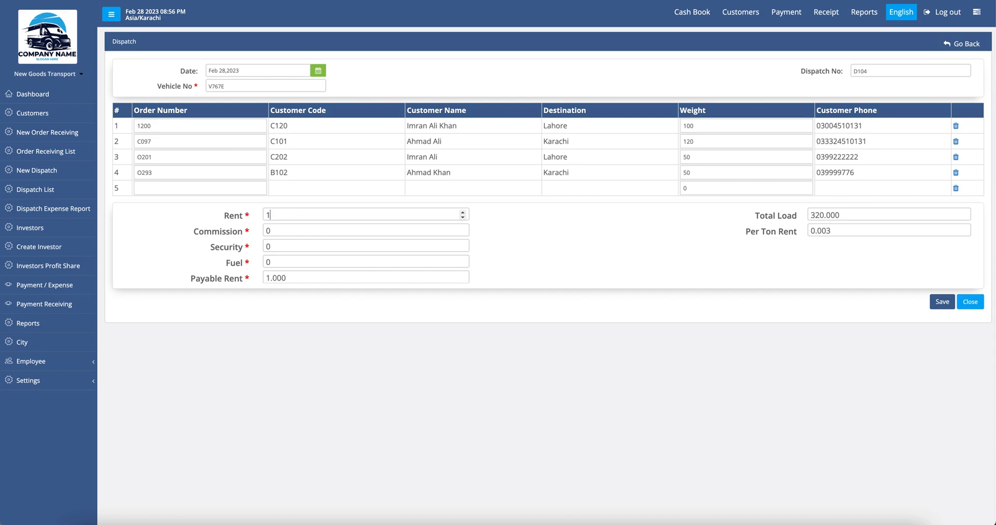
type("20000")
key("Tab")
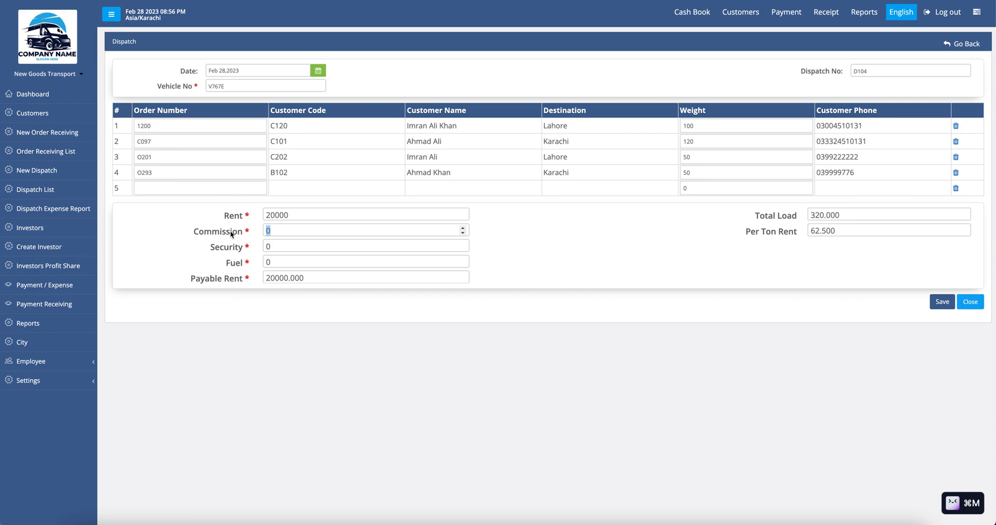
type("2000")
key("Tab")
type("40000")
key("BackSpace")
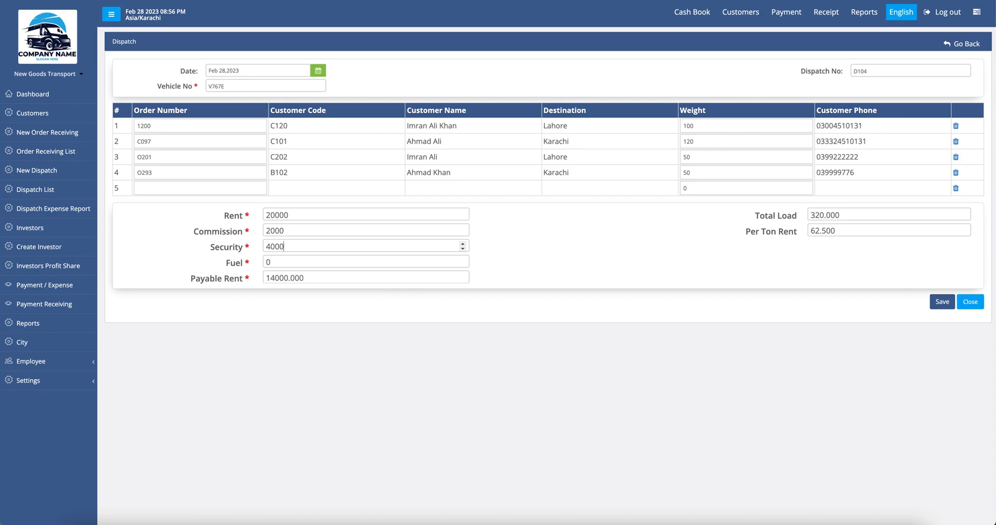
left_click(296, 263)
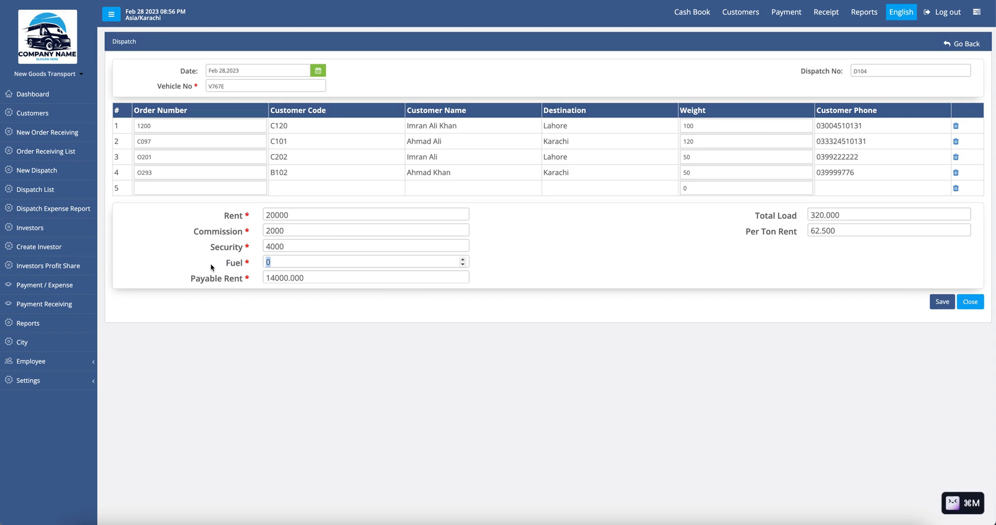
type("1")
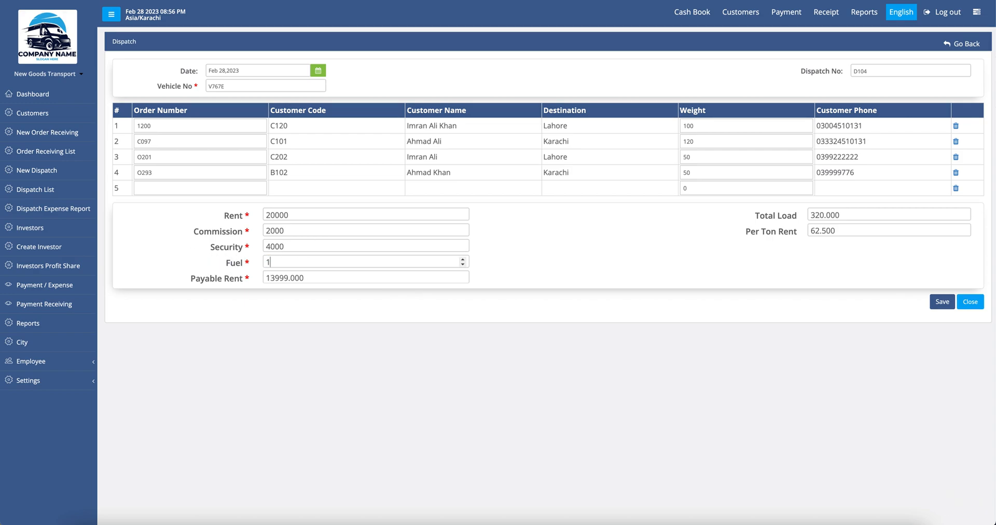
key("BackSpace")
type("3000")
Step: Check the payable rent, 320 total load and 62.5 per-ton rent, then save D104
double_click(284, 279)
left_click(316, 279)
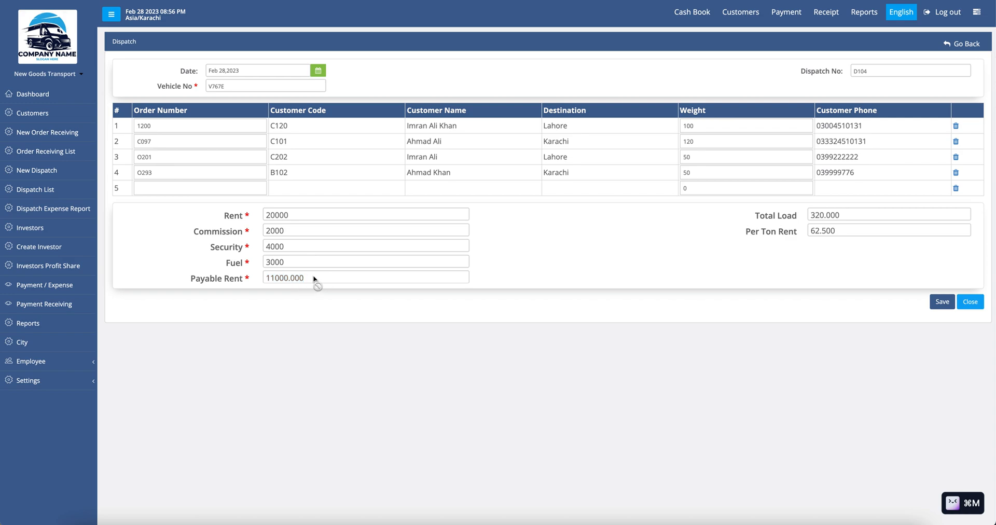
double_click(820, 215)
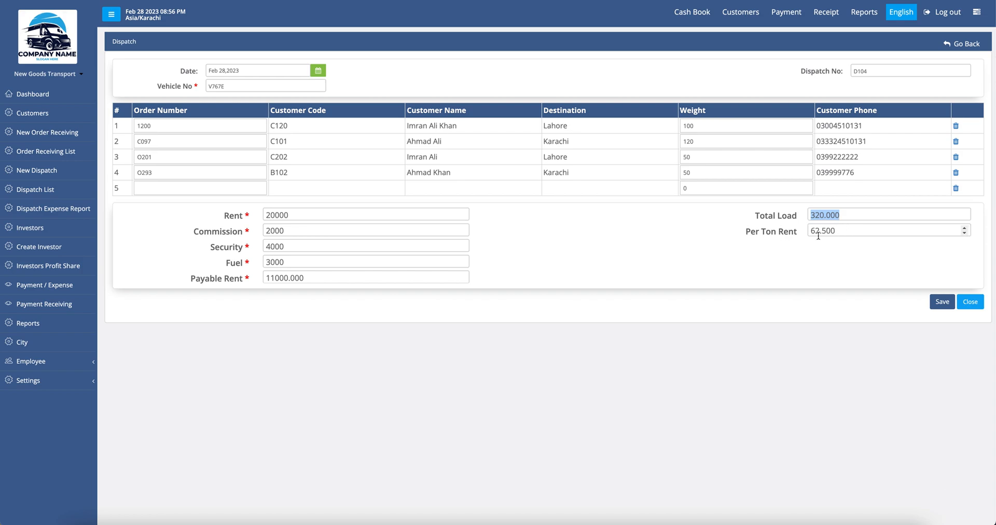
left_click_drag(809, 231, 853, 230)
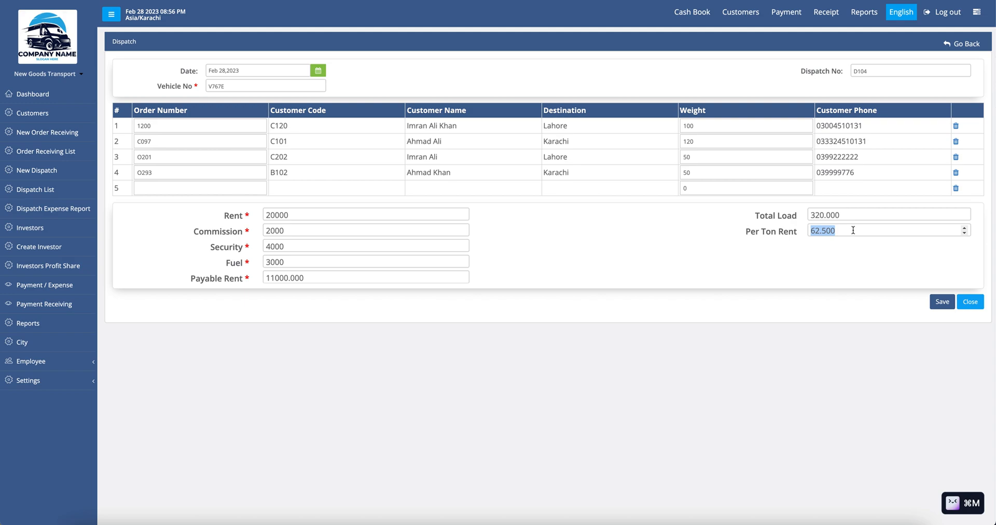
left_click(853, 230)
left_click(940, 306)
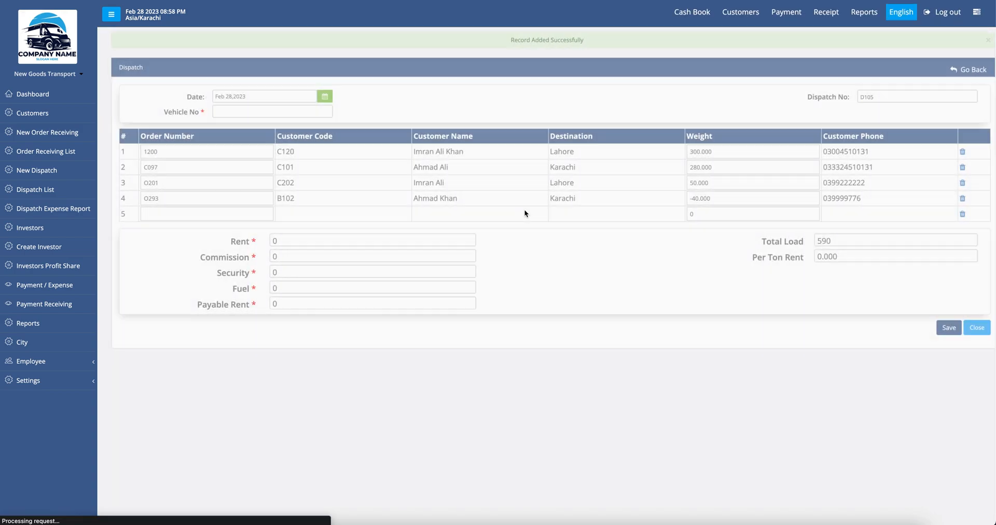
Step: Go to the All Dispatch List, passing through the order receivings list, to see D104
left_click(52, 154)
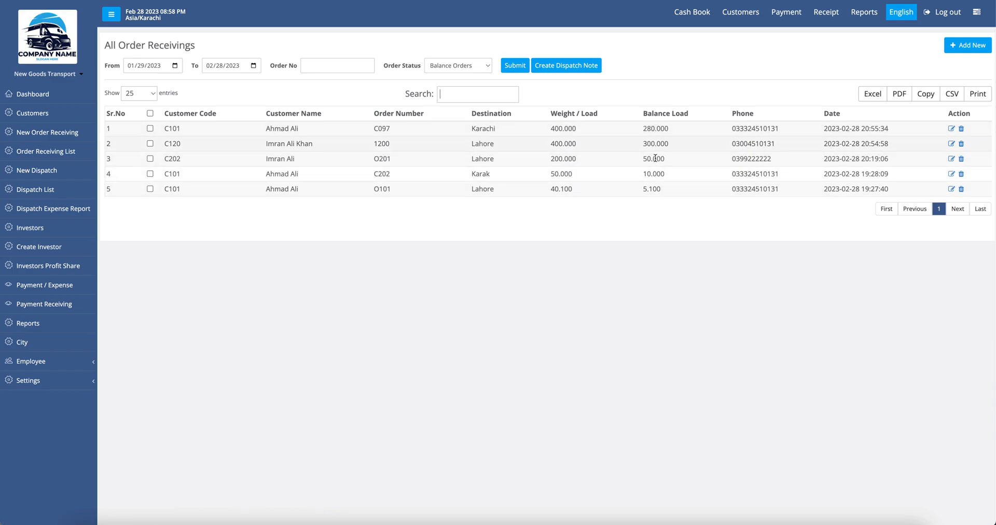
left_click(50, 191)
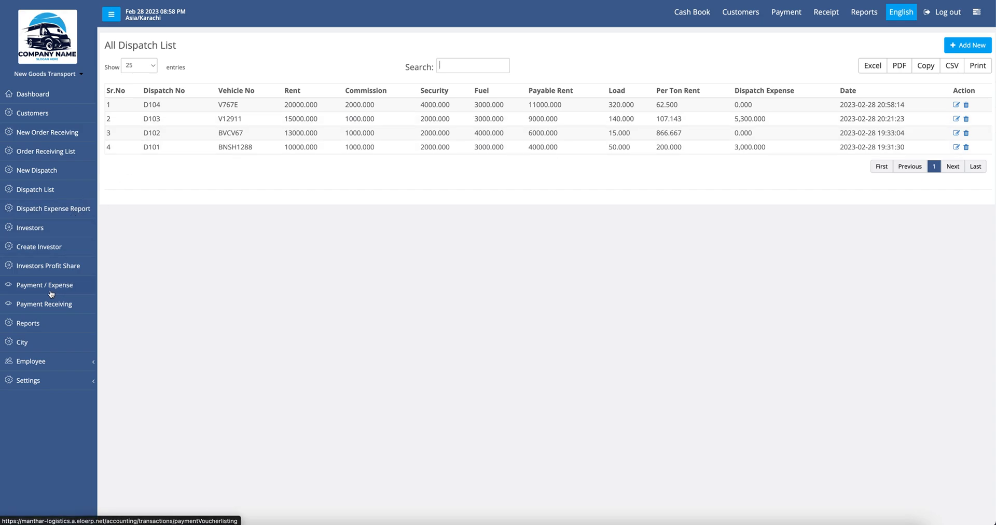
Step: Start payment voucher PV-7 from the Payment / Expense section
left_click(68, 291)
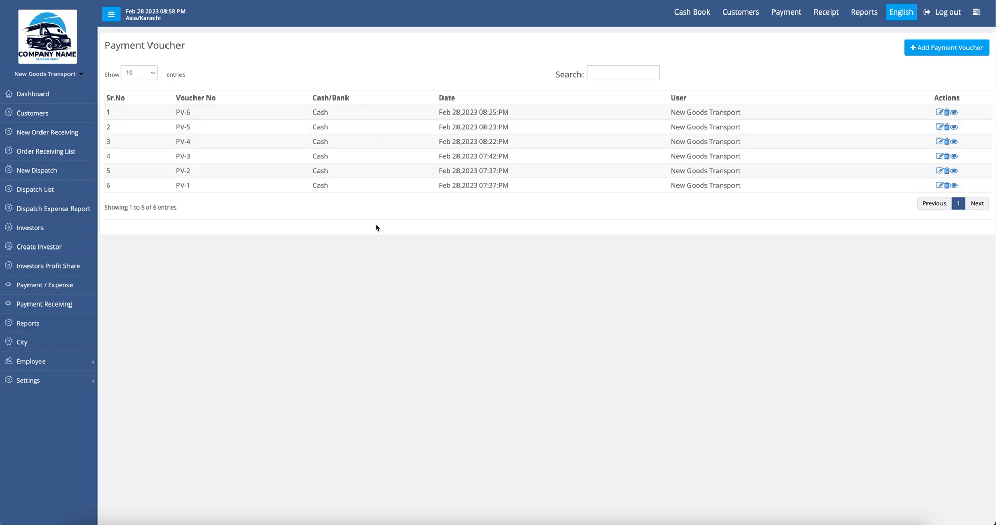
left_click(954, 48)
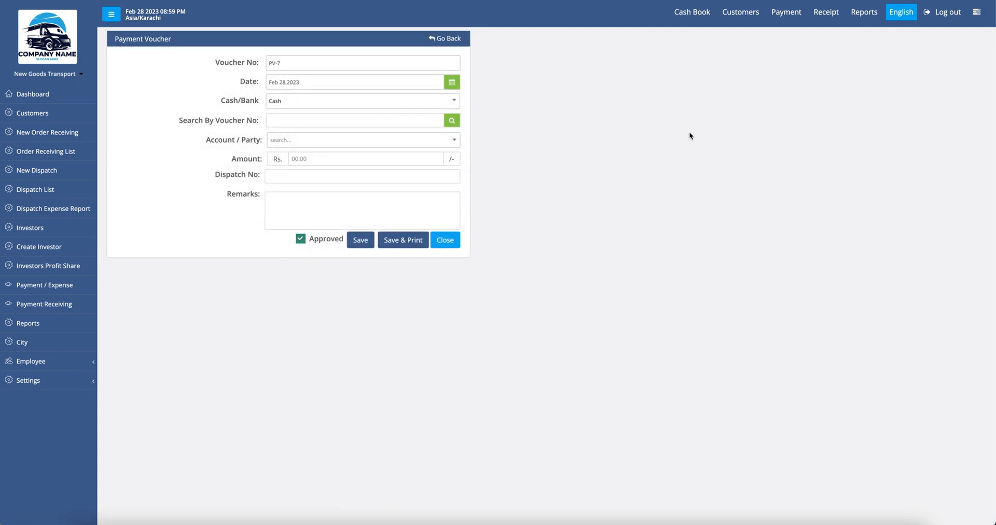
Step: Reload the voucher form, keep Cash as the payment source and enter dispatch number D104
left_click(786, 15)
left_click(294, 104)
left_click(294, 104)
left_click(284, 104)
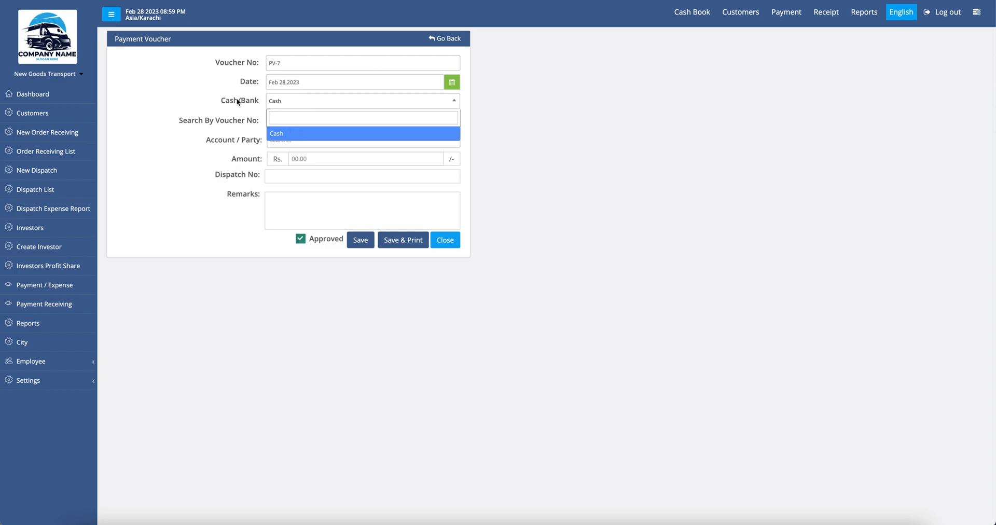
left_click(296, 102)
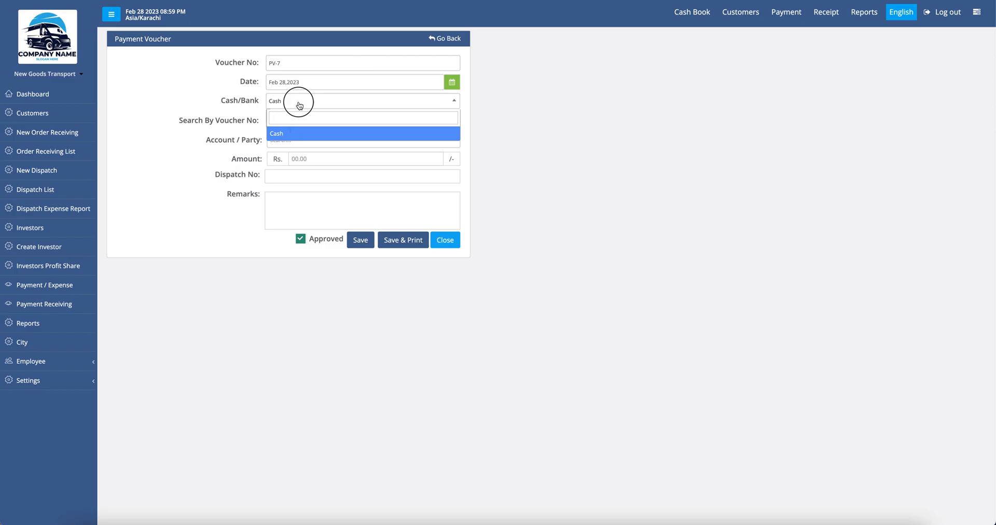
left_click(305, 159)
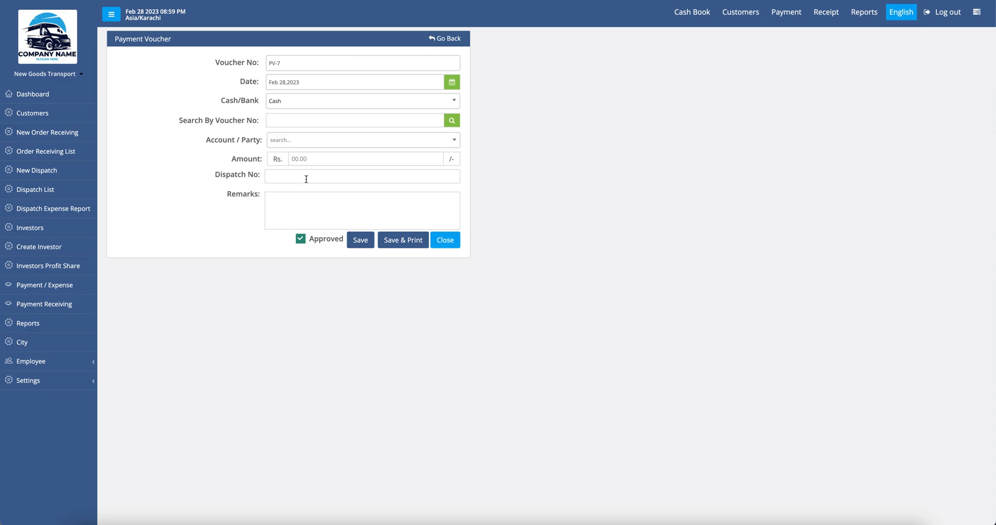
left_click(305, 175)
type("D104")
Step: Charge 2000 to Dispatch Expense with remarks 'Fuel Charges for D104', then save and print
left_click(314, 146)
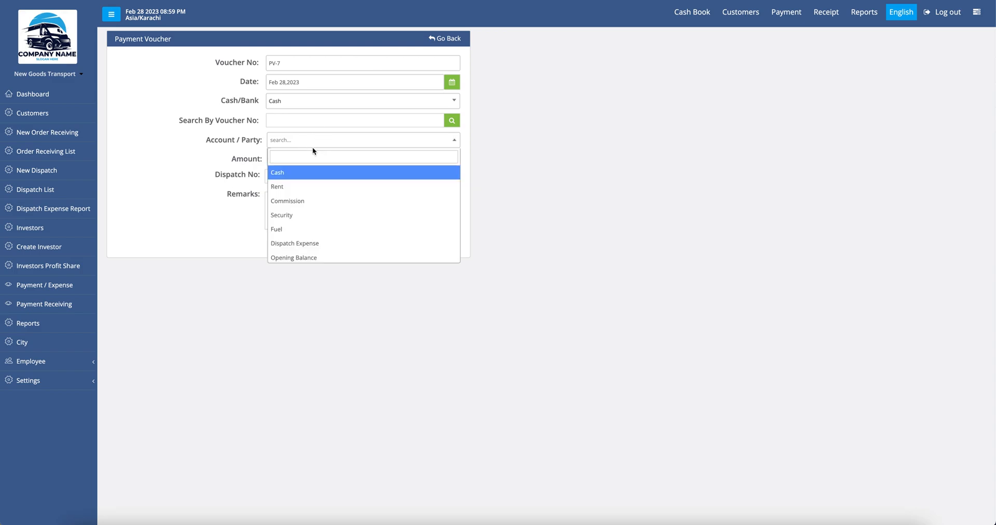
left_click(321, 243)
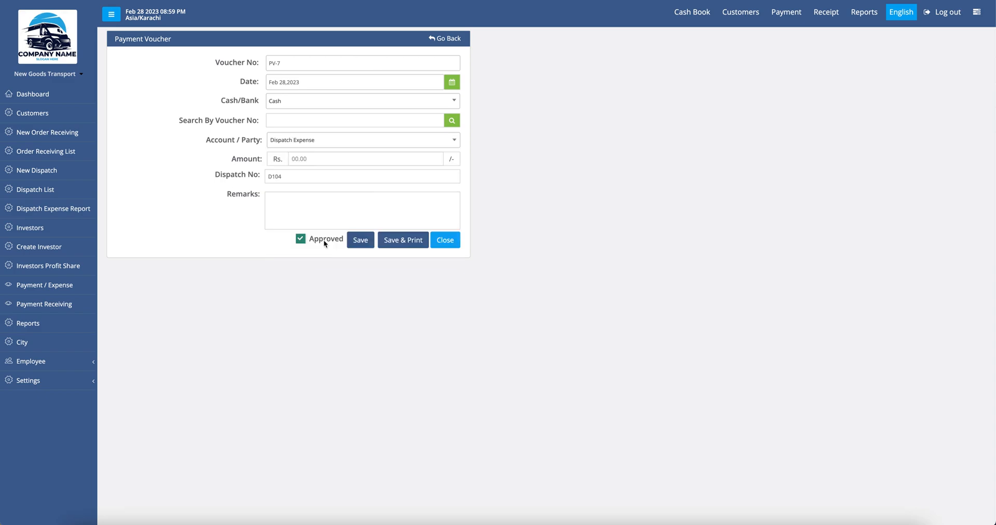
left_click(324, 162)
type("2000")
left_click(300, 178)
left_click(293, 212)
type("Fuel Charges for D104")
left_click(401, 240)
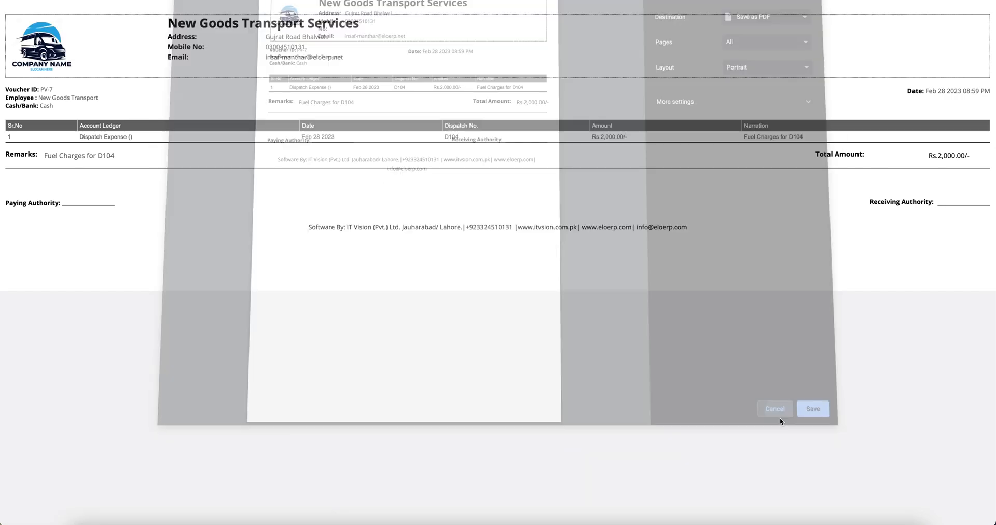
Step: Close the print preview and save PV-8 as a 3000 Dispatch Expense for D104
left_click(782, 416)
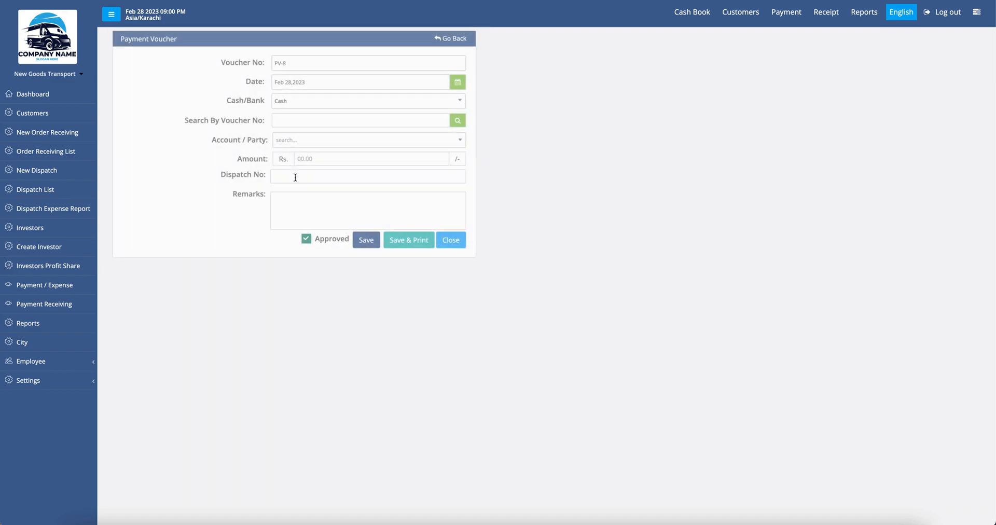
left_click(304, 139)
left_click(318, 243)
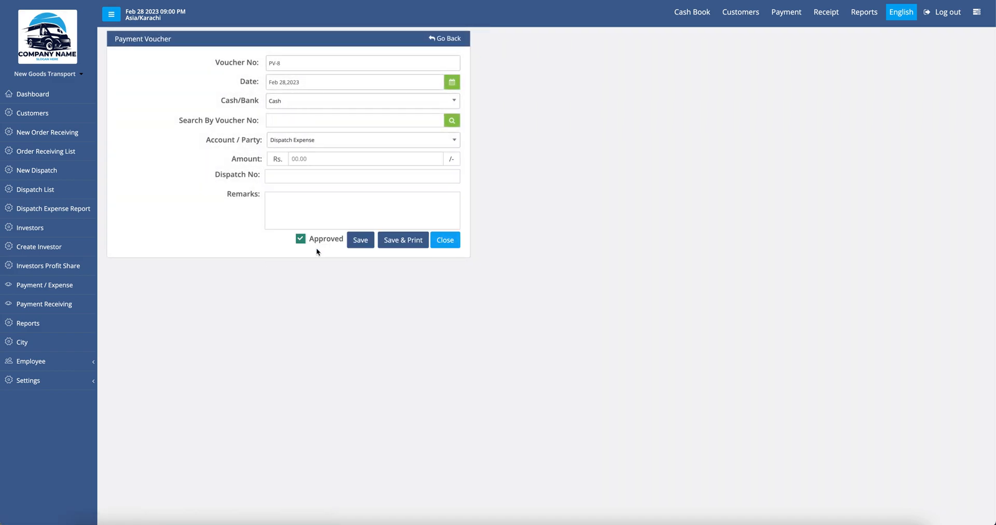
left_click(300, 163)
type("3000")
left_click(300, 177)
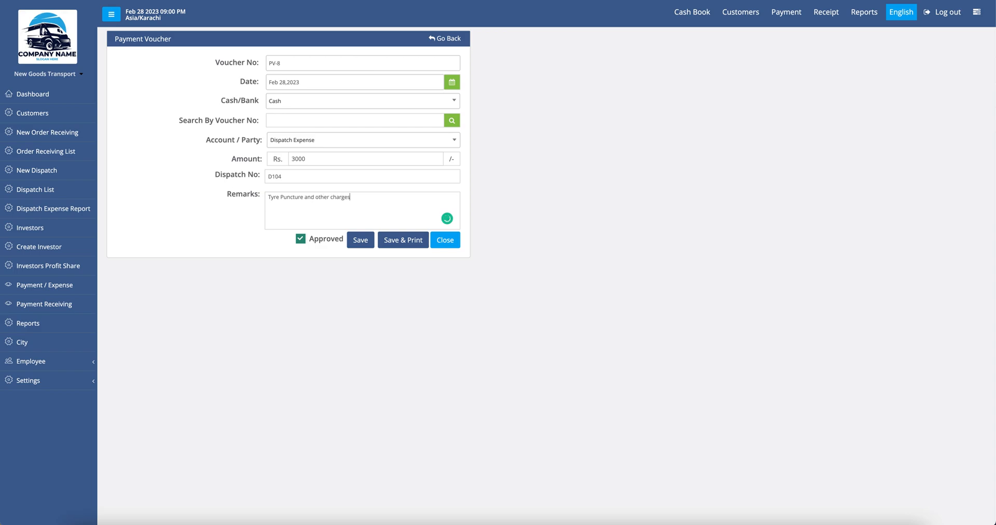
type("D104")
left_click(364, 242)
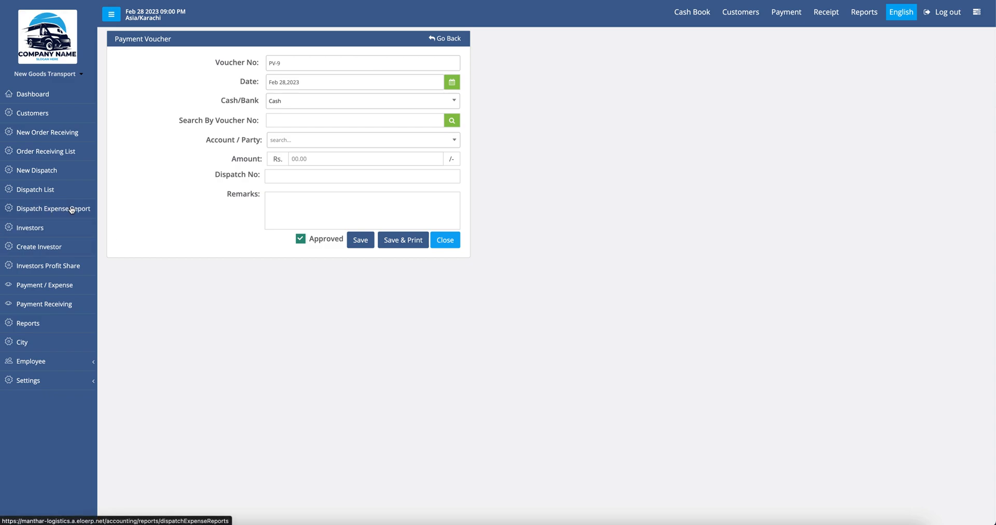
left_click(33, 211)
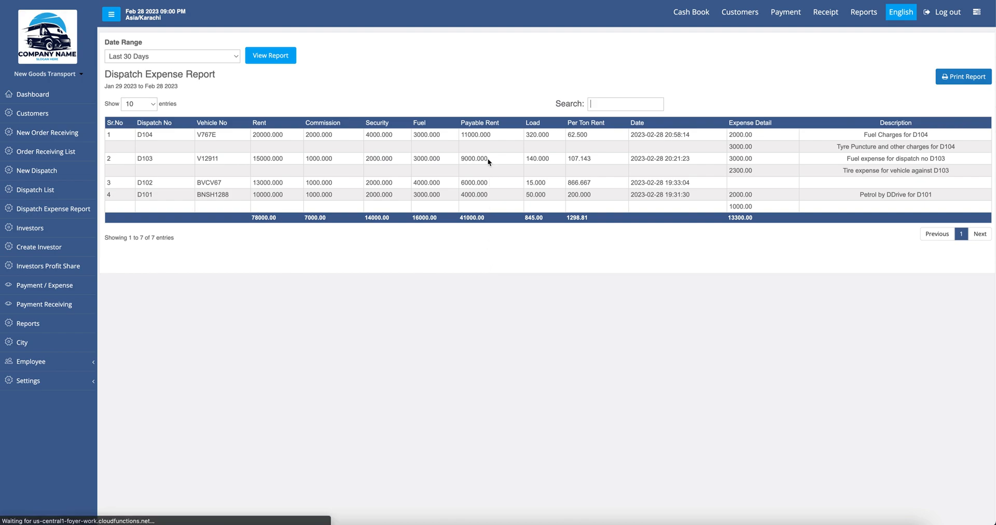
double_click(145, 135)
key("super+m")
double_click(206, 136)
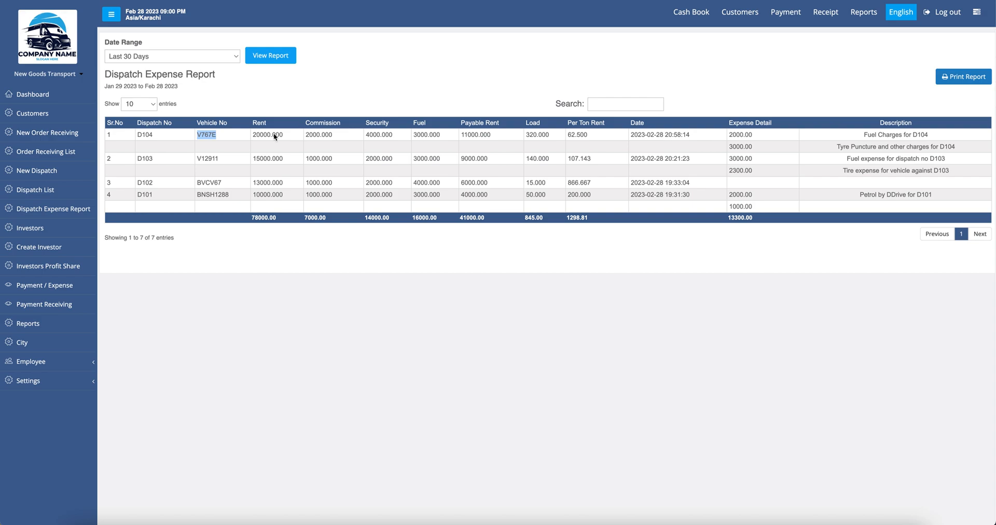
double_click(145, 135)
key("super+m")
left_click(209, 135)
double_click(210, 135)
double_click(269, 135)
double_click(319, 134)
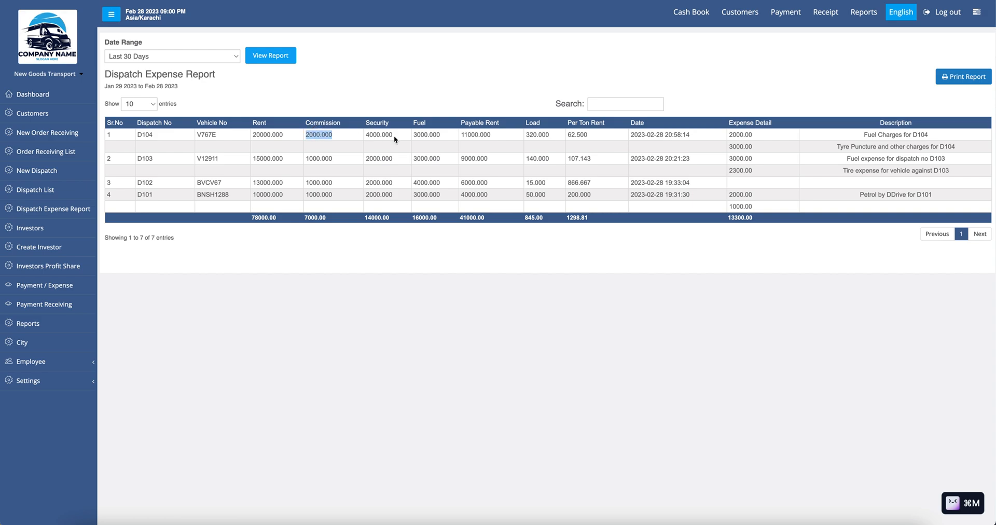
double_click(383, 135)
double_click(420, 135)
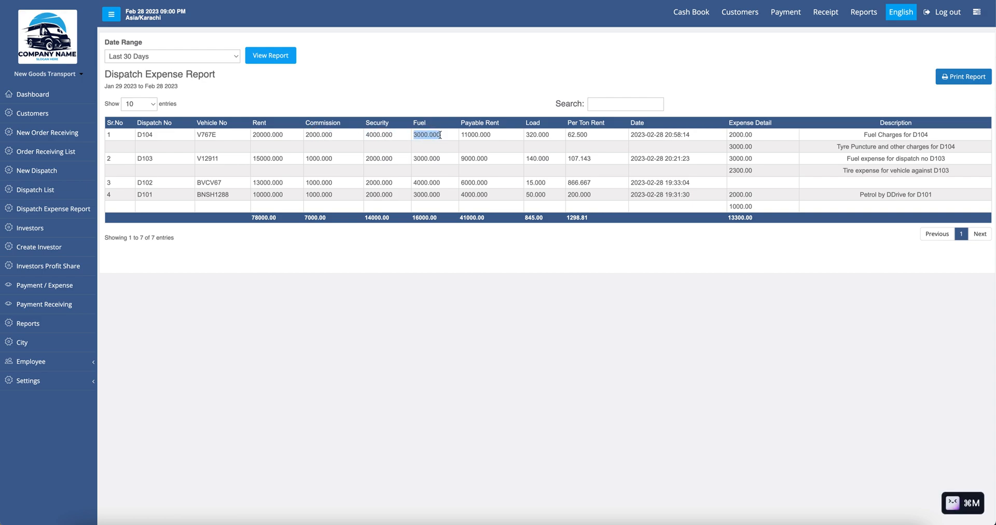
double_click(489, 134)
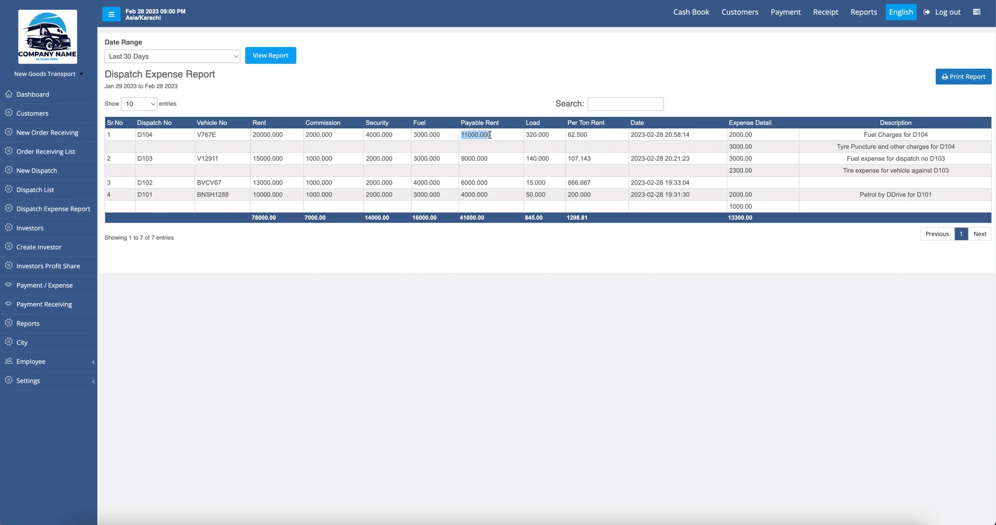
double_click(539, 135)
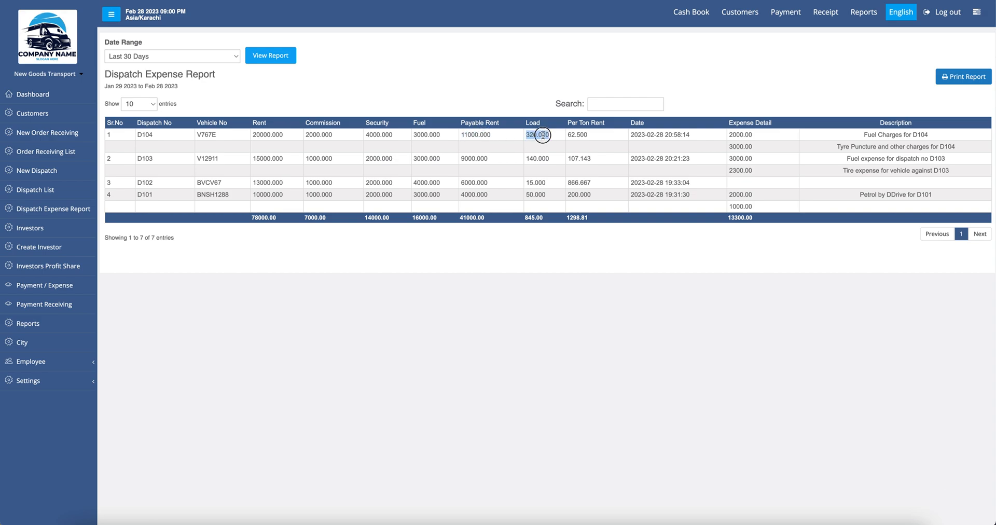
double_click(580, 135)
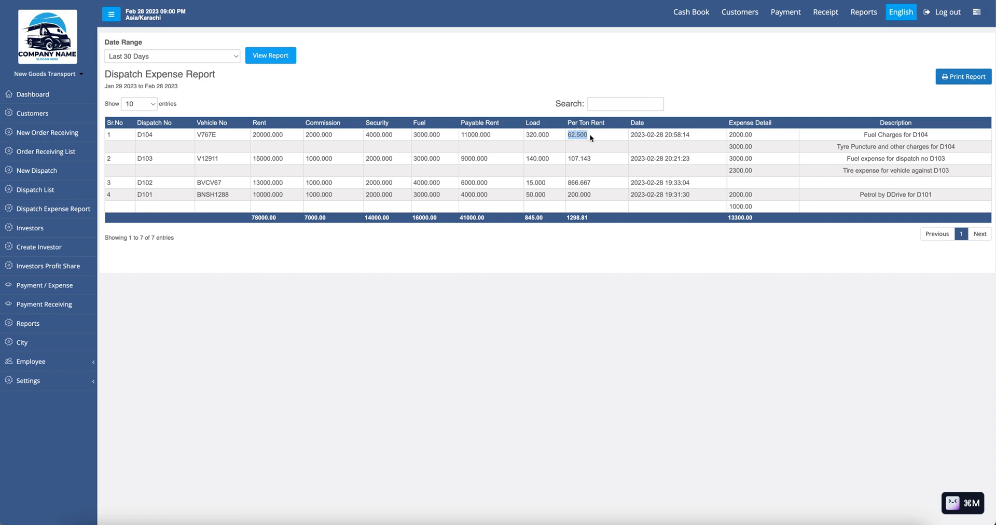
left_click(596, 135)
left_click_drag(631, 134, 700, 137)
left_click(739, 134)
left_click_drag(864, 134, 942, 136)
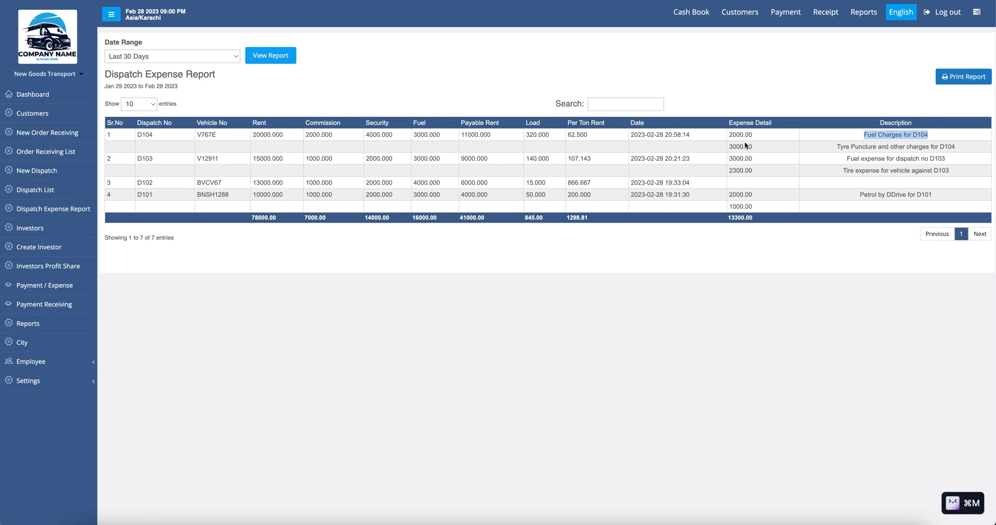
left_click_drag(752, 134, 729, 135)
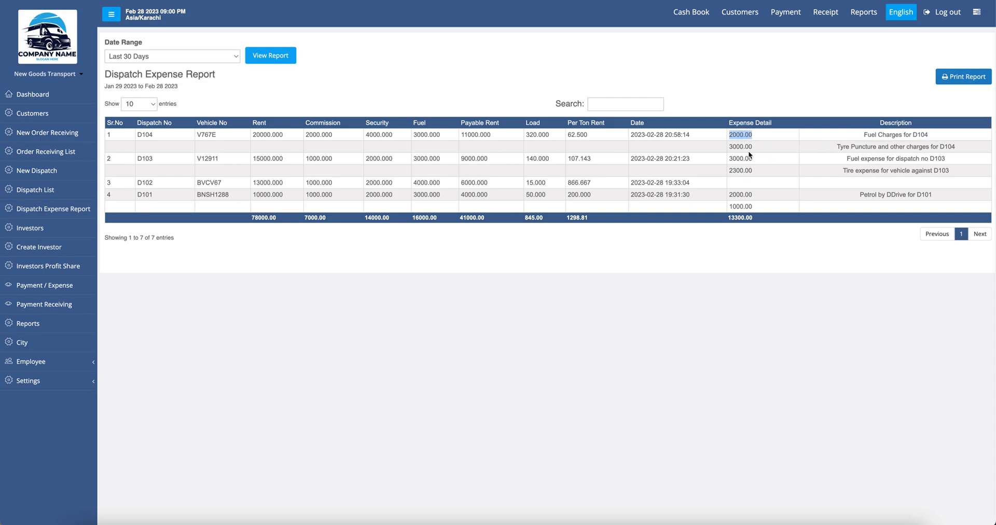
left_click_drag(857, 146, 957, 146)
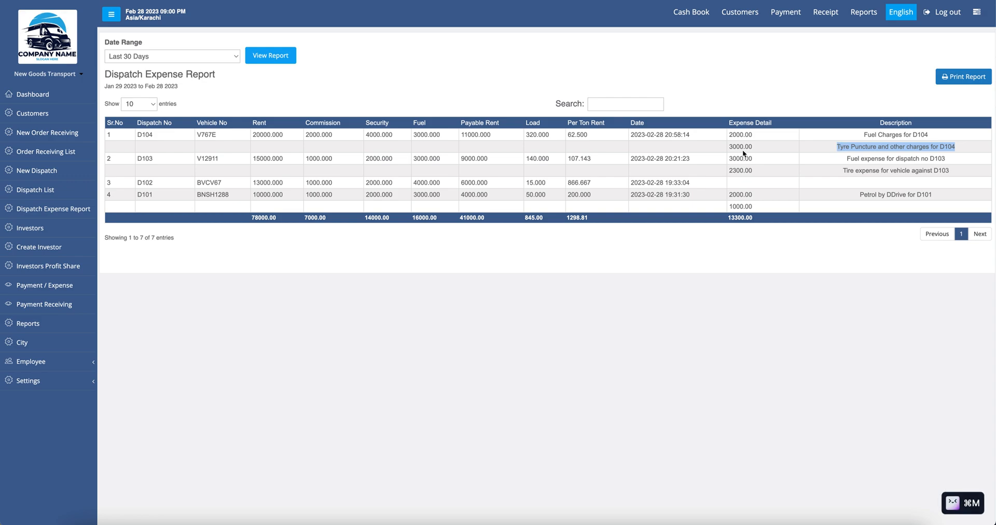
double_click(742, 146)
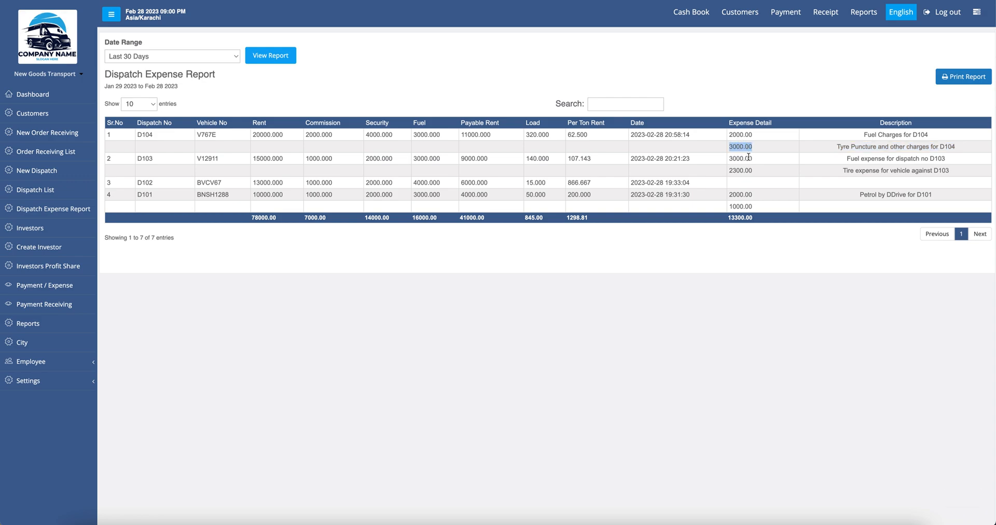
double_click(145, 138)
key("super+m")
left_click(923, 162)
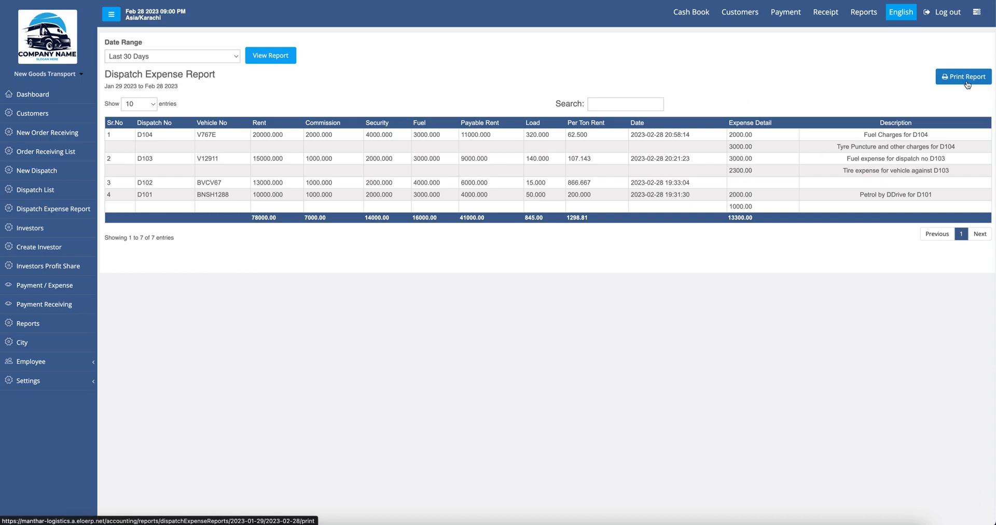
left_click(193, 55)
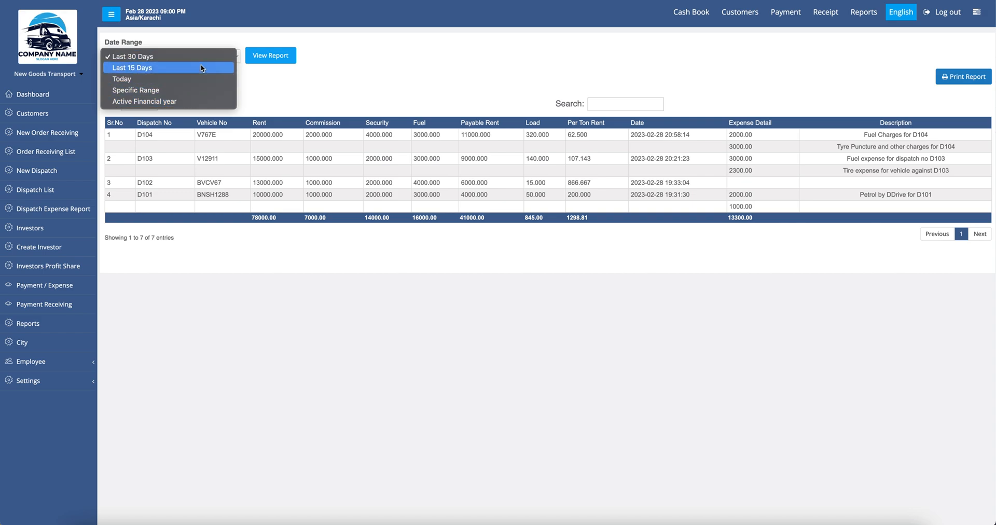
left_click(343, 105)
left_click(936, 77)
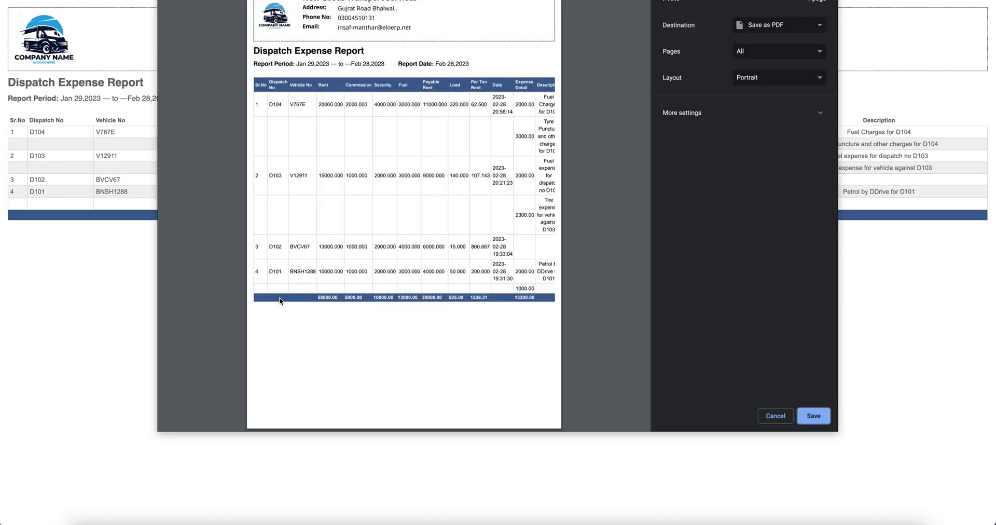
left_click(773, 415)
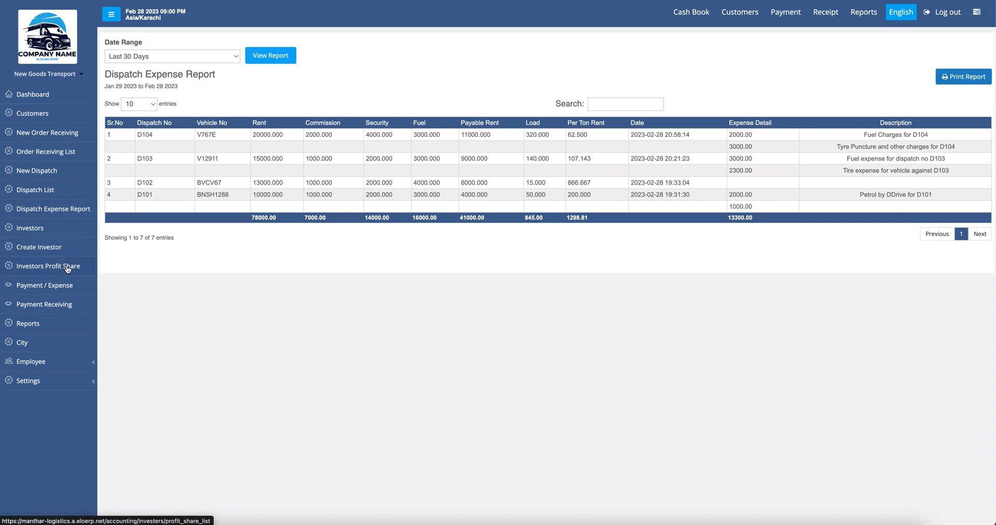
Step: Start a new receipt voucher dated Feb 28, 2023 for an amount of 3000
left_click(52, 307)
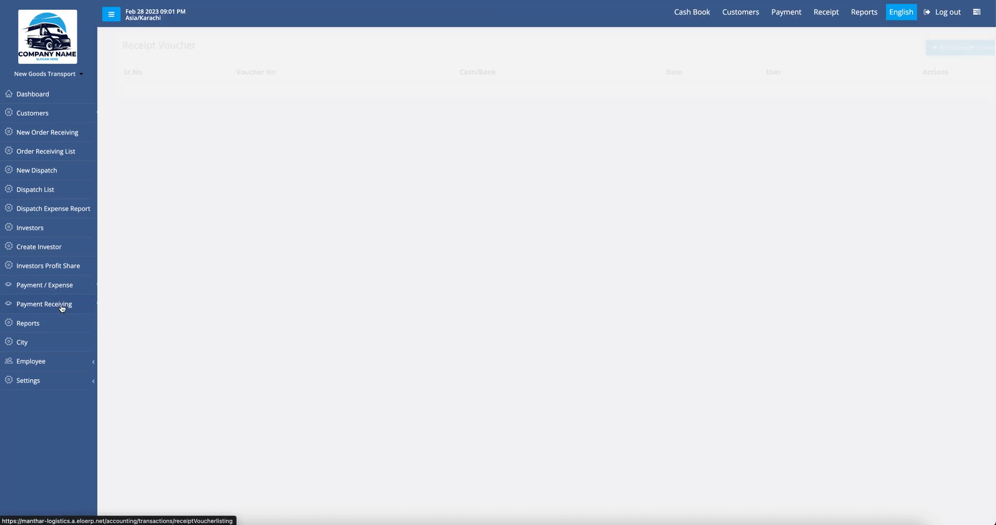
left_click(949, 52)
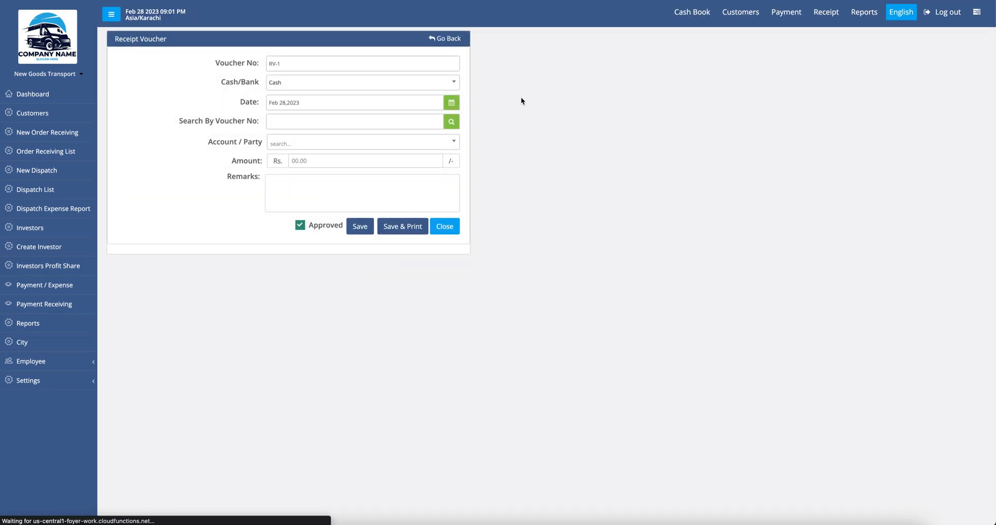
left_click(290, 106)
left_click(211, 118)
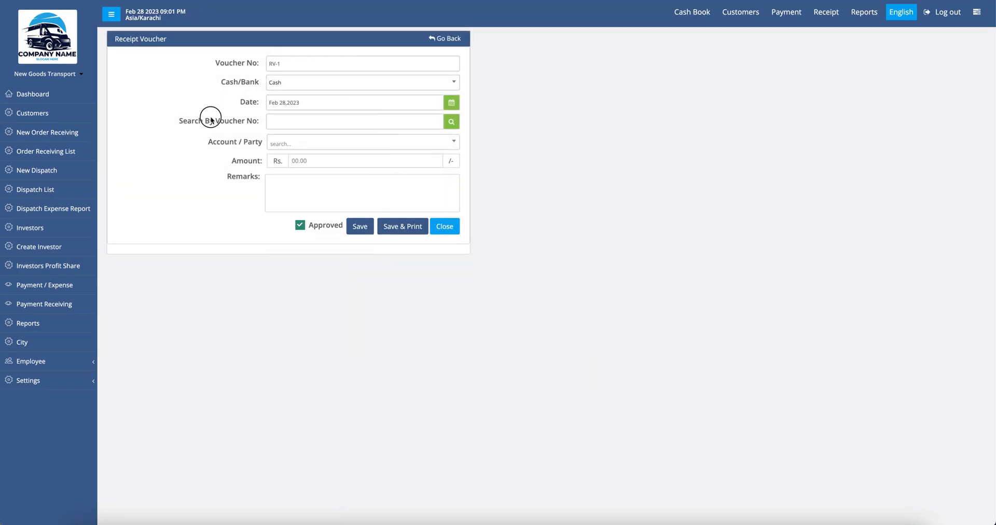
left_click(289, 145)
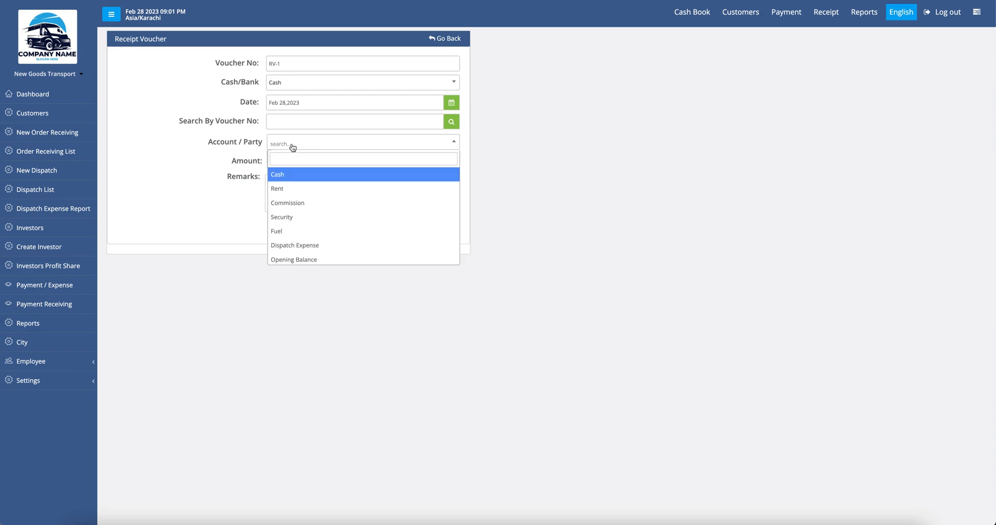
left_click(294, 173)
left_click(311, 161)
type("3000")
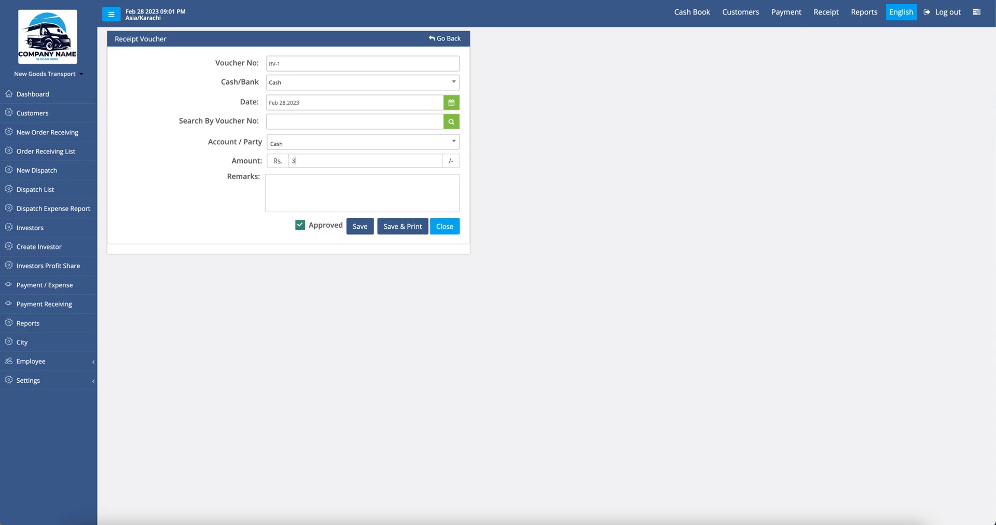
Step: Set the paying party to Investor 1, remark 'Cash by head', save RV-1, then open the Cash Book
left_click(304, 144)
scroll(326, 245, "down", 2)
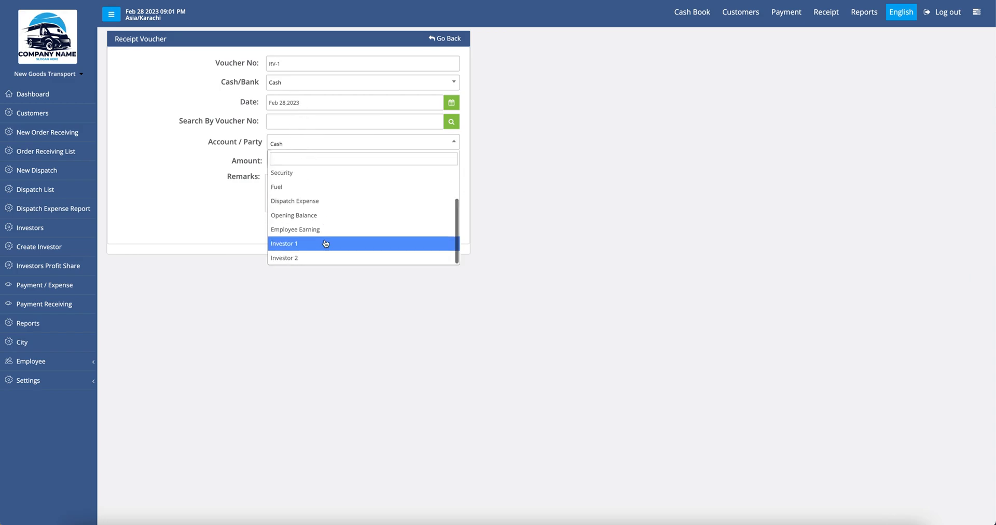
left_click(325, 249)
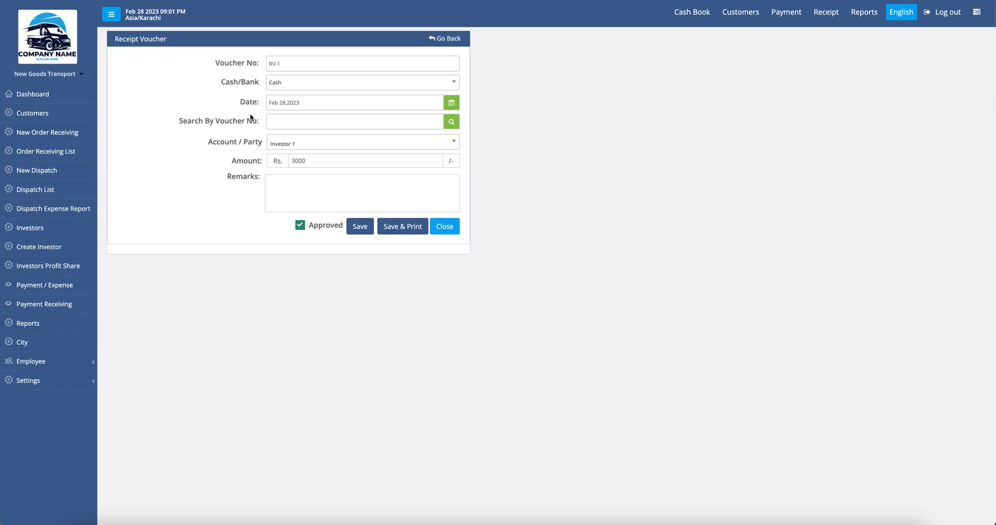
double_click(315, 162)
left_click(295, 191)
left_click(359, 225)
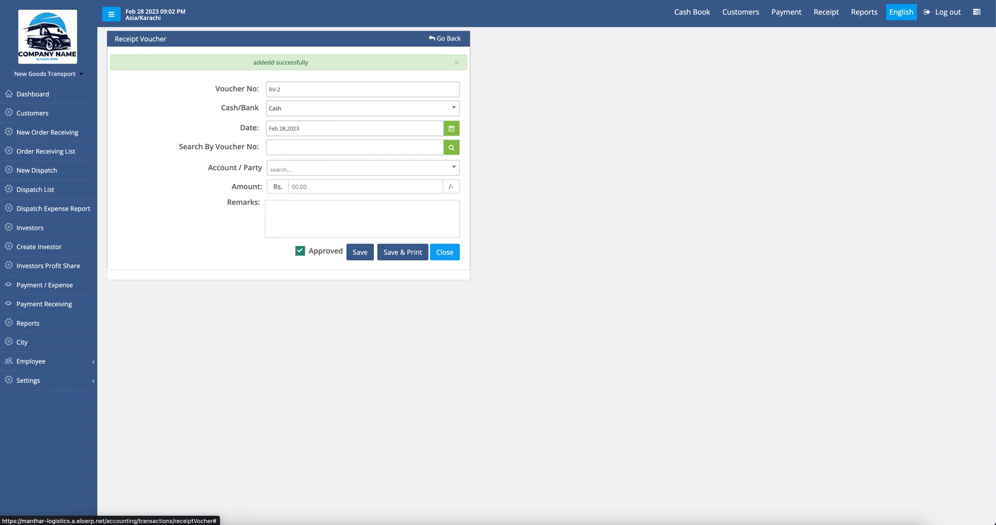
left_click(690, 14)
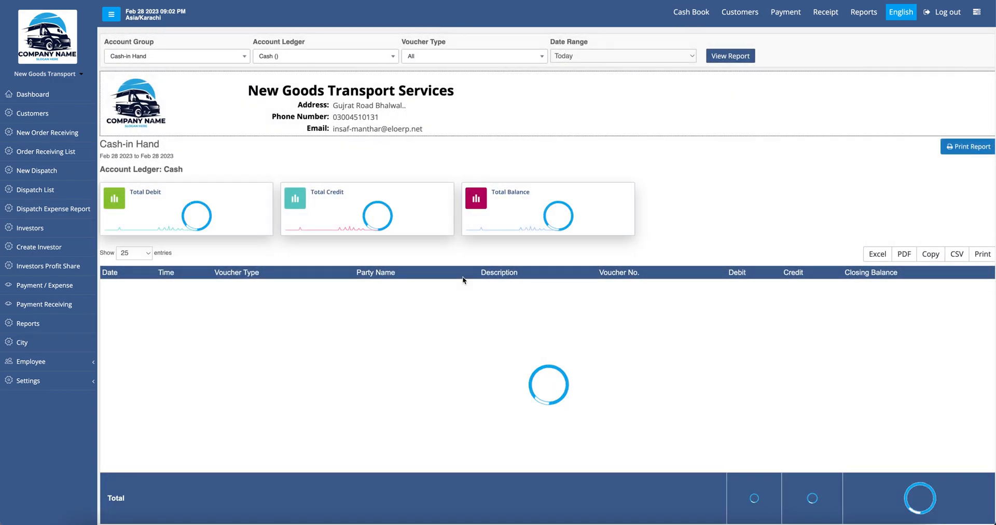
Step: Point out the 400,000.00 opening balance, Rs.71,300 debit, Rs.47,300 credit and 355,700.00 total balance
scroll(465, 332, "down", 2)
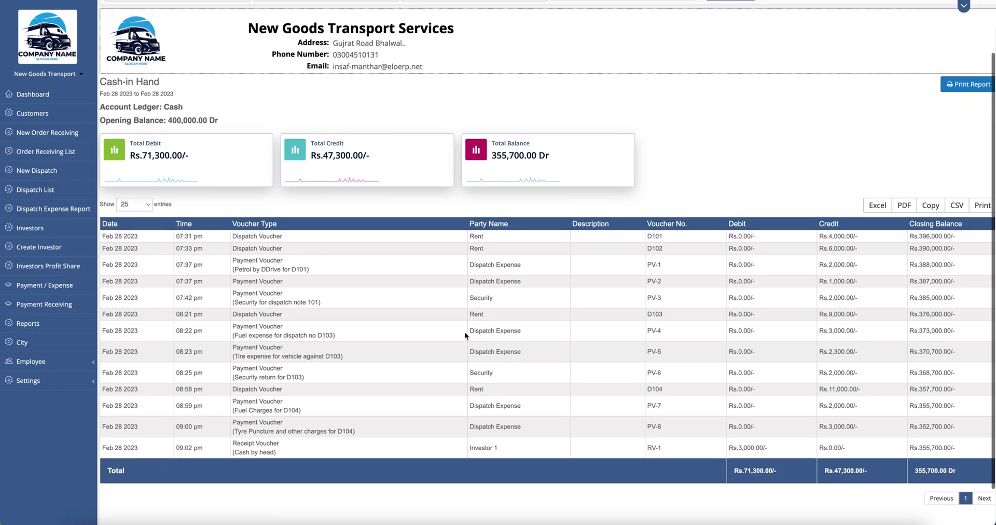
left_click_drag(168, 122, 200, 121)
left_click(228, 123)
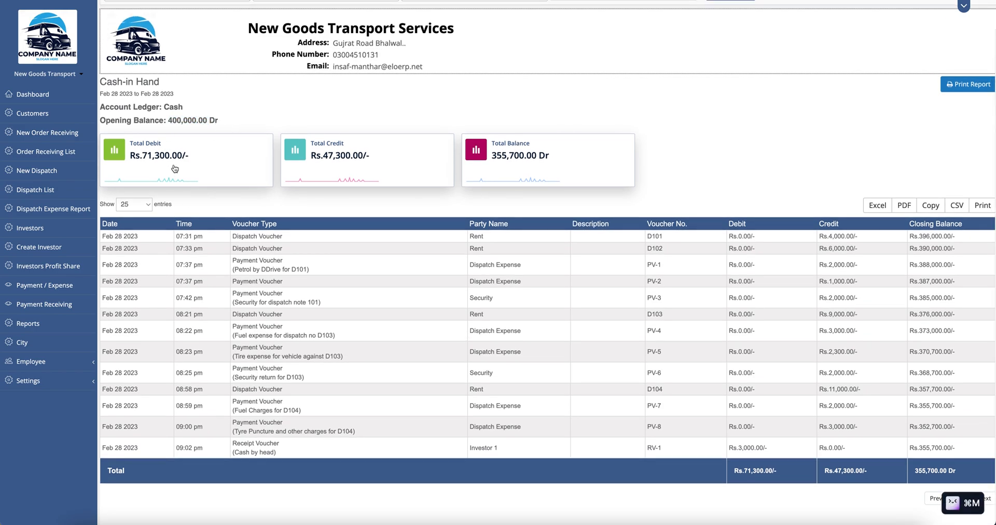
left_click_drag(129, 164, 214, 163)
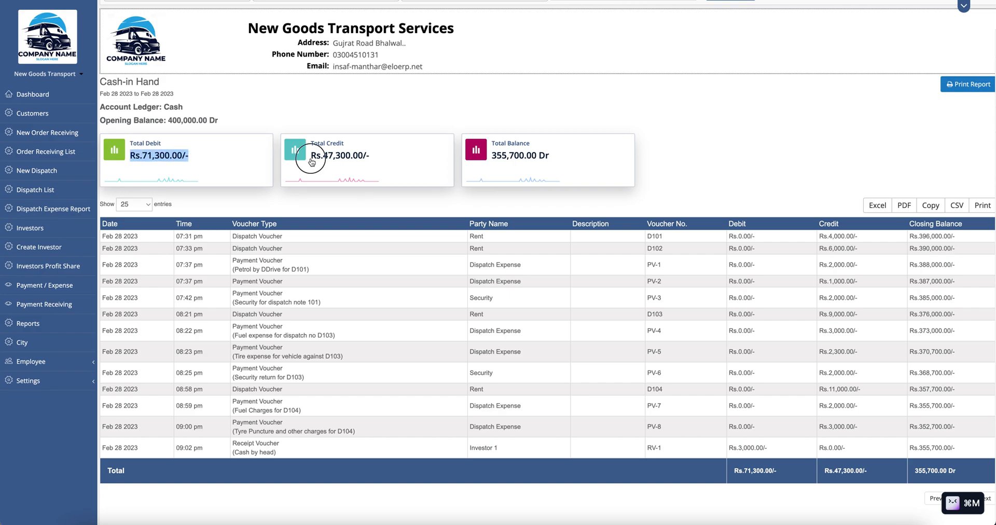
left_click_drag(306, 158, 396, 161)
left_click_drag(130, 157, 187, 156)
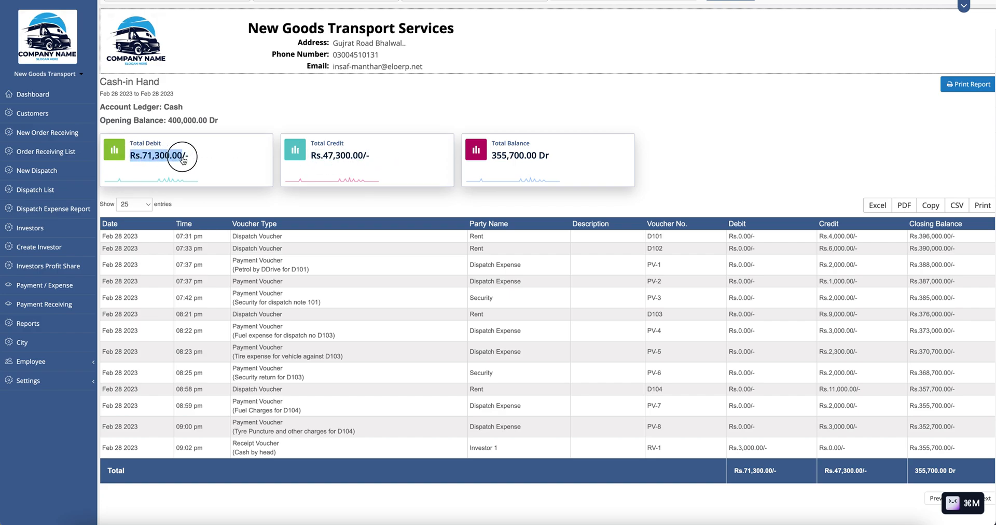
left_click_drag(311, 157, 388, 159)
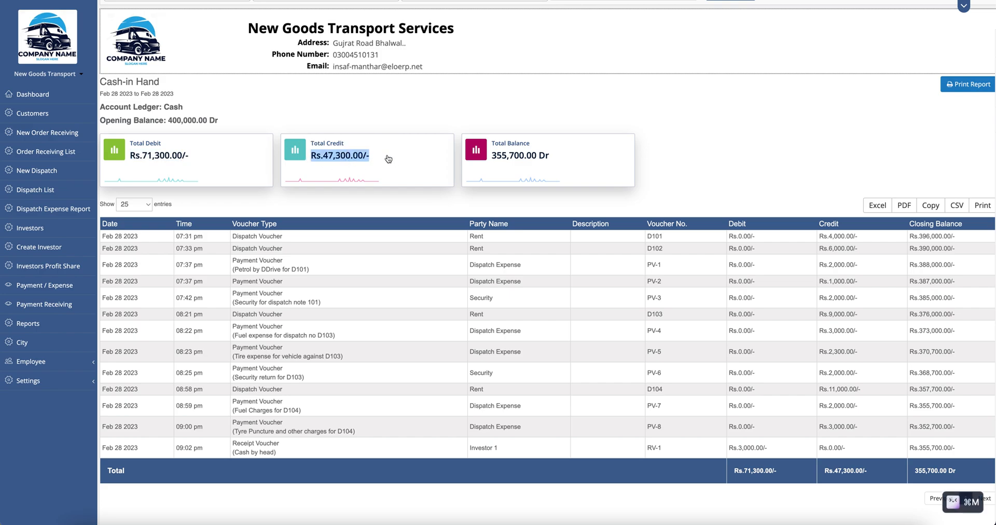
left_click_drag(492, 157, 539, 160)
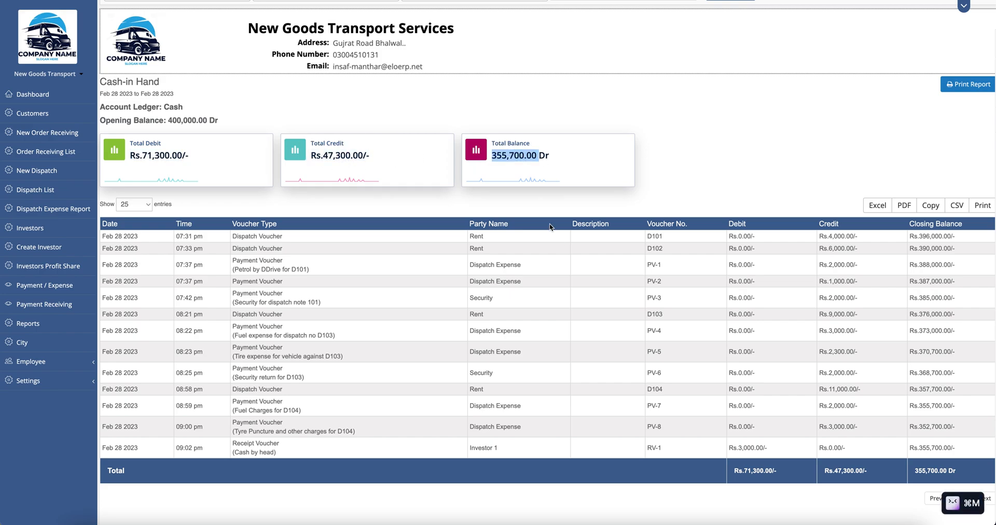
left_click(616, 212)
Step: Point out the first row's voucher type, Rent party, voucher D101 and Rs.4,000.00 credit
scroll(615, 213, "down", 1)
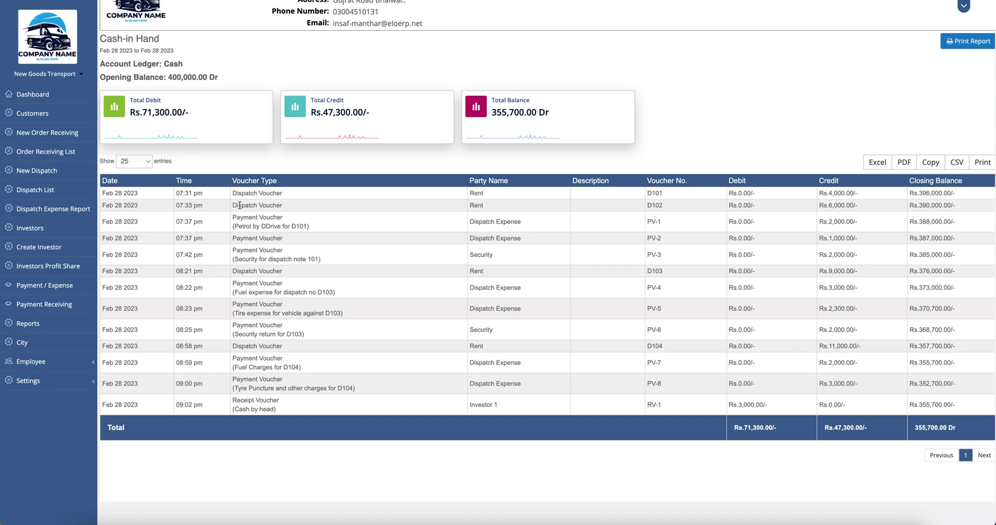
left_click_drag(233, 191, 285, 193)
double_click(475, 193)
double_click(652, 193)
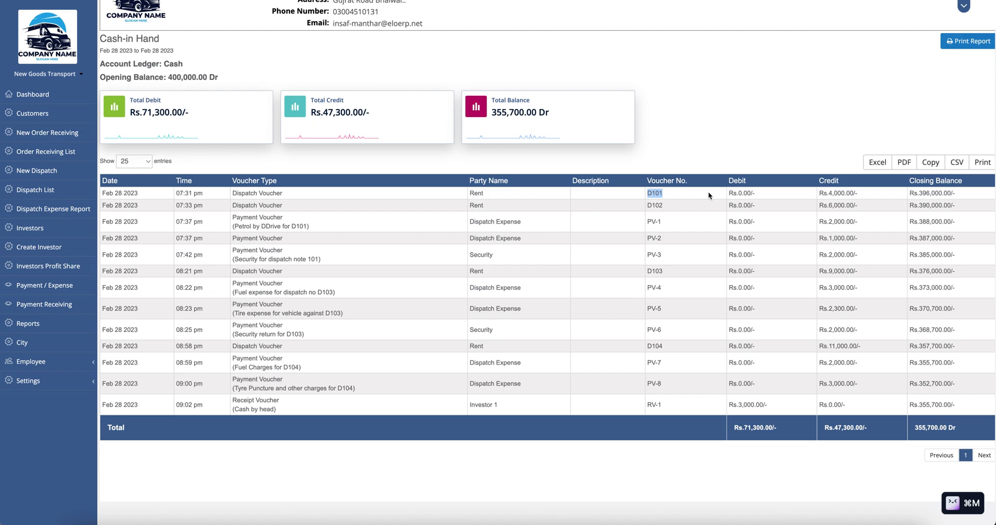
left_click_drag(819, 193, 859, 193)
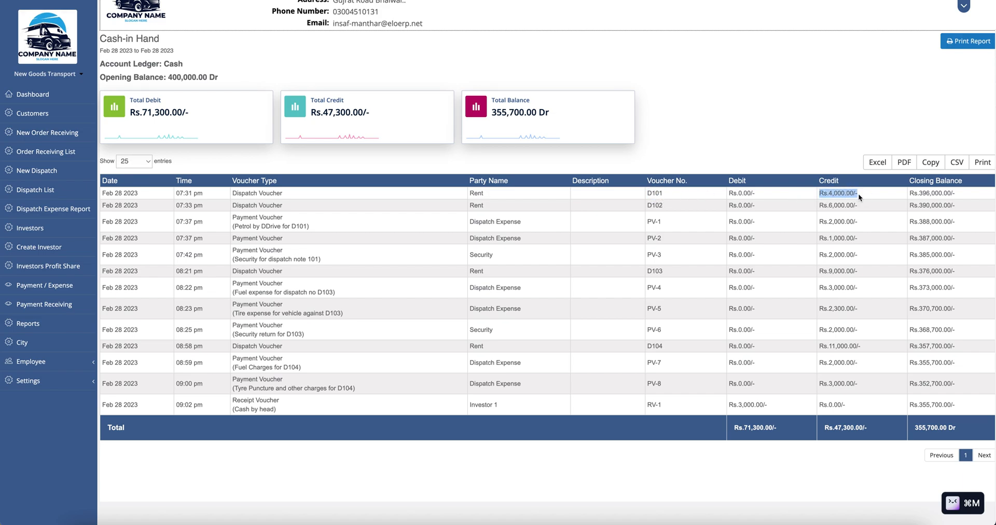
left_click(911, 192)
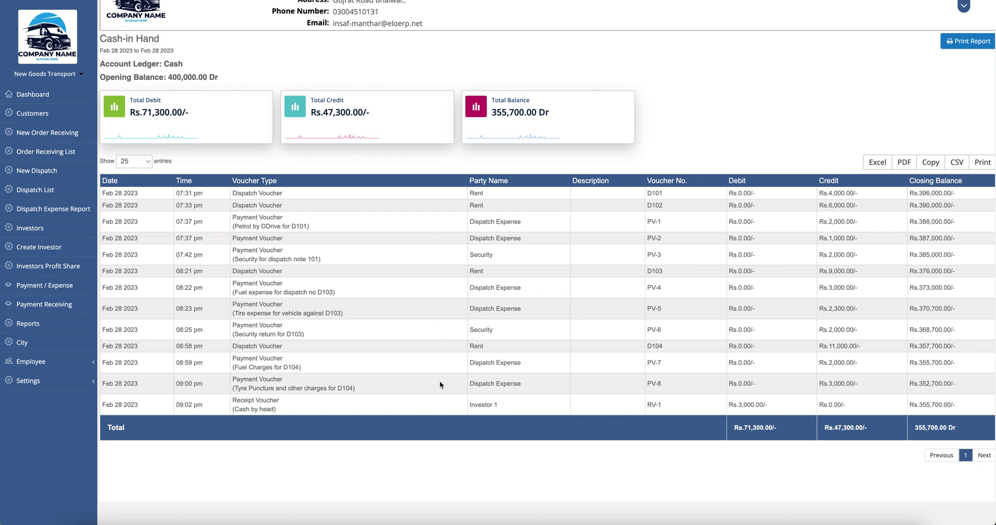
Step: Point out the Investor 1 receipt, then PV-8's D104, Dispatch Expense, Rs.3,000.00 credit and closing balance
left_click_drag(233, 401, 280, 402)
left_click_drag(234, 380, 282, 380)
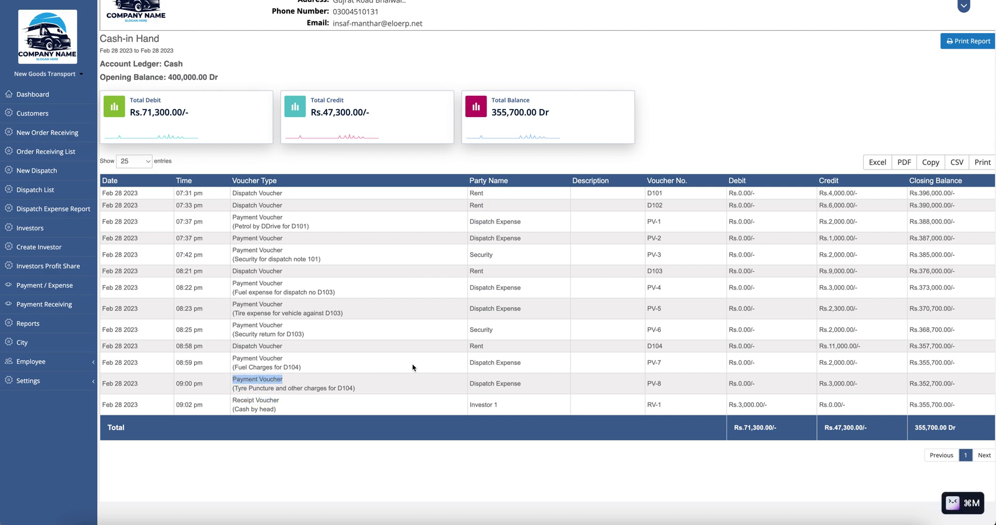
double_click(345, 388)
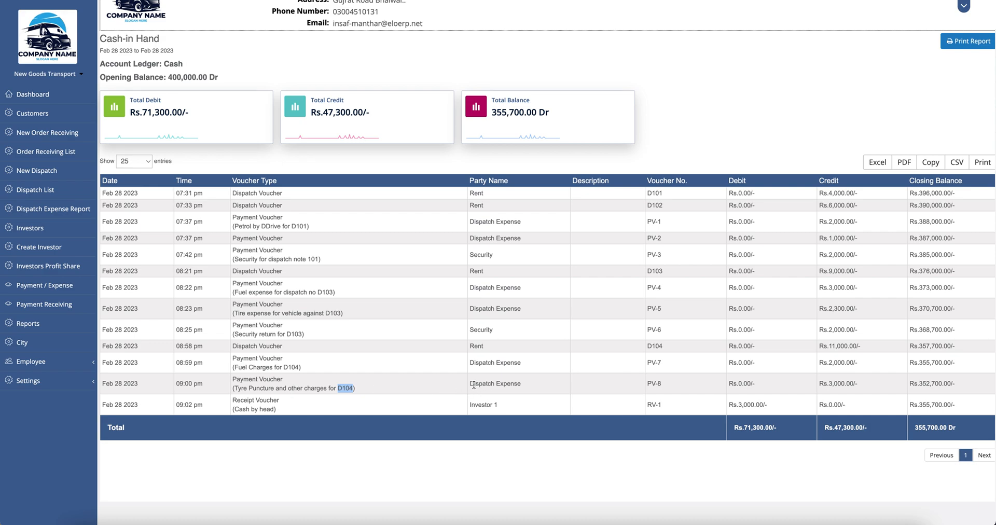
left_click_drag(474, 385, 539, 386)
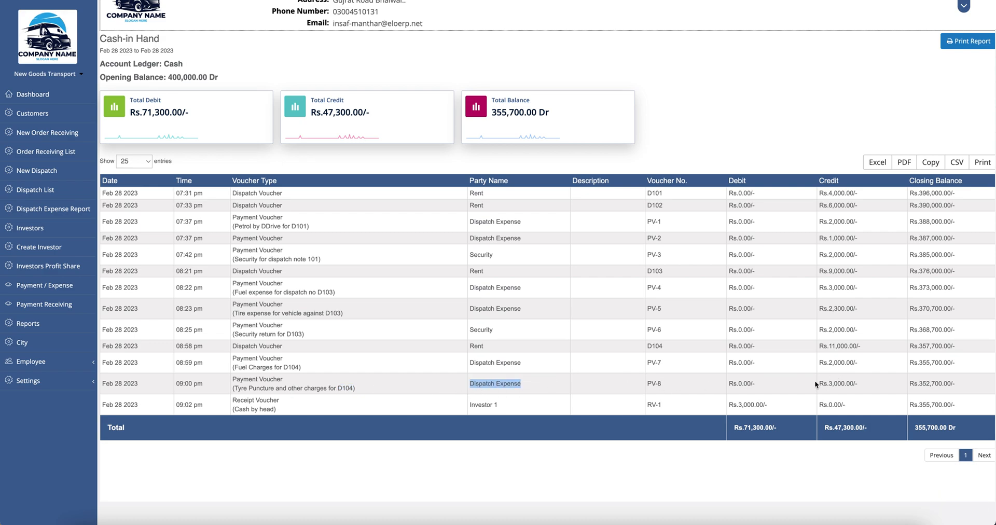
left_click_drag(817, 383, 863, 383)
triple_click(929, 386)
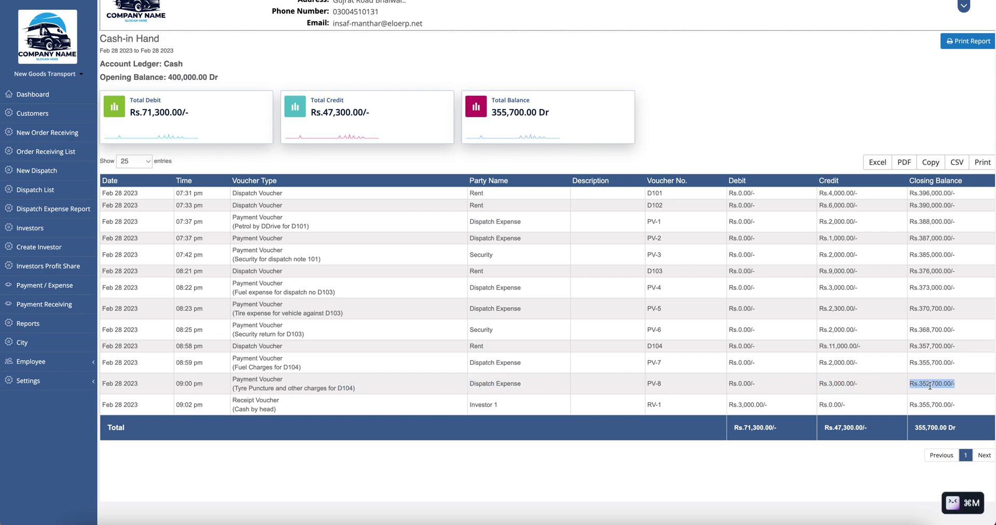
left_click(966, 41)
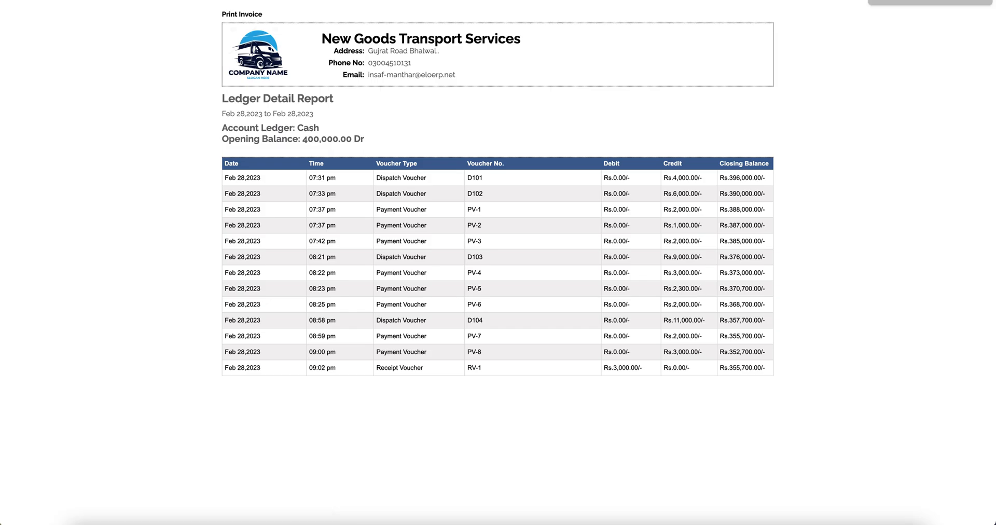
key("super+w")
left_click(215, 283)
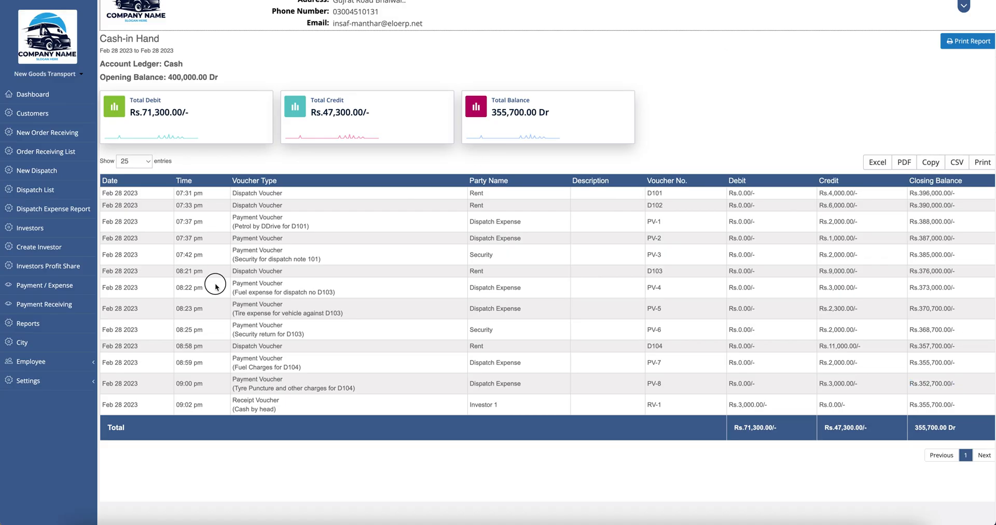
left_click(59, 329)
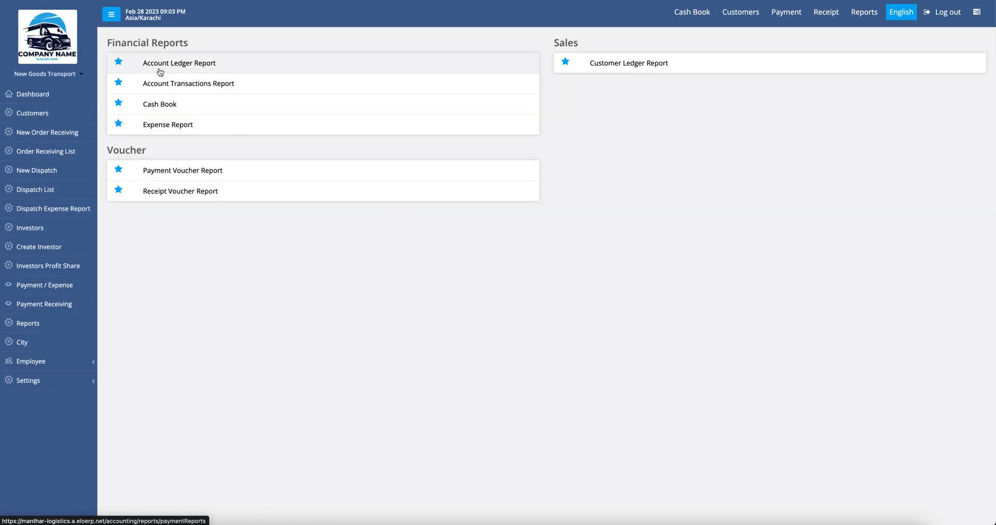
Step: Open the all-ledgers Account Ledger Report and point out the Security ledger row
left_click(182, 64)
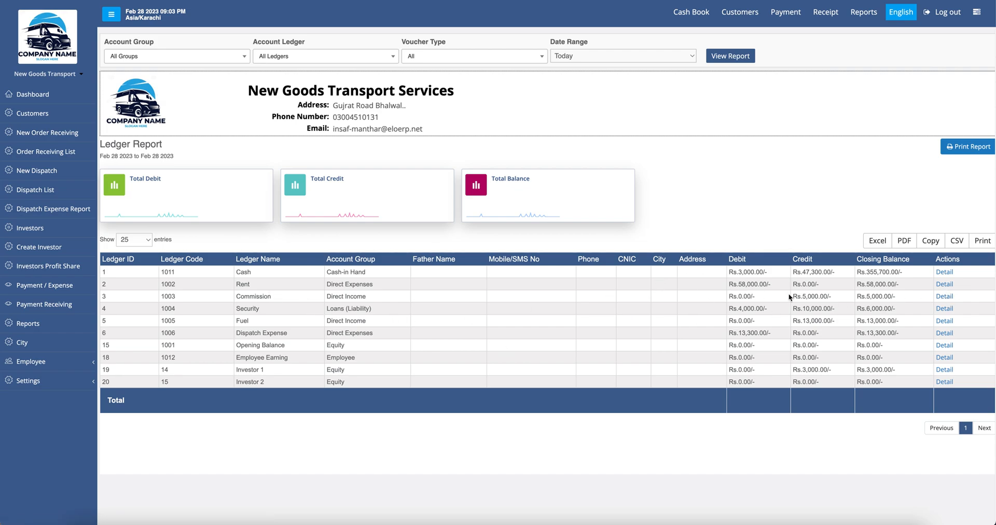
double_click(247, 308)
key("super+m")
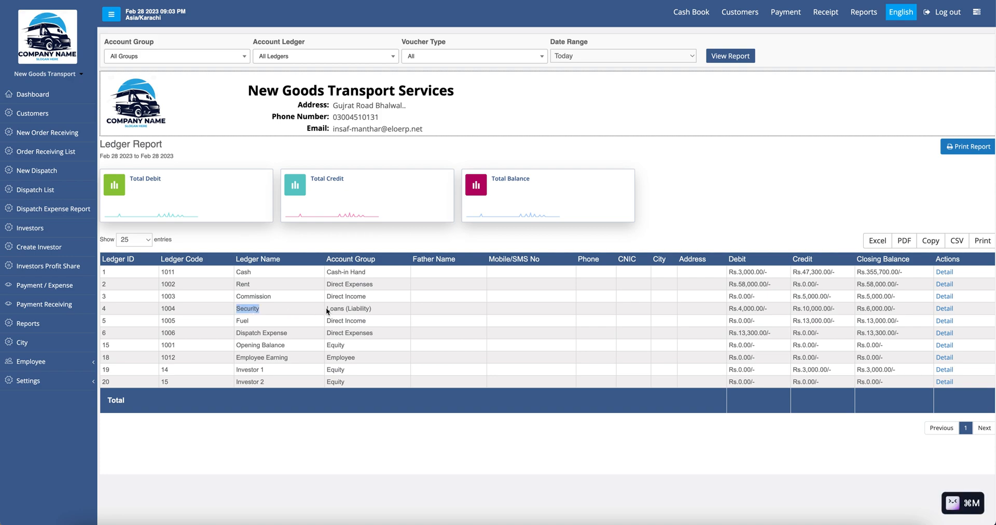
double_click(249, 308)
left_click(249, 308)
double_click(249, 308)
left_click(187, 235)
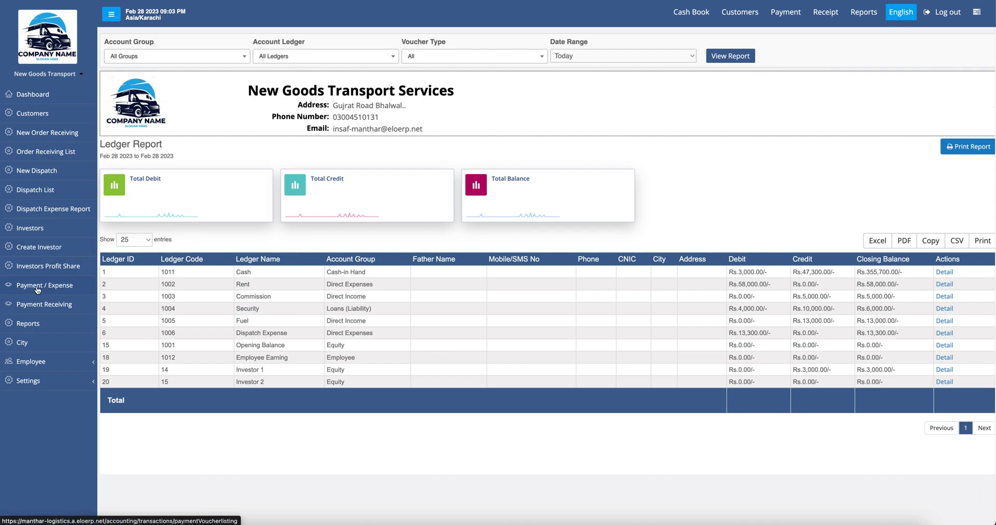
Step: Save payment voucher PV-9 from Cash to Security for 4000, remarked 'Security Return for DN D104'
left_click(59, 292)
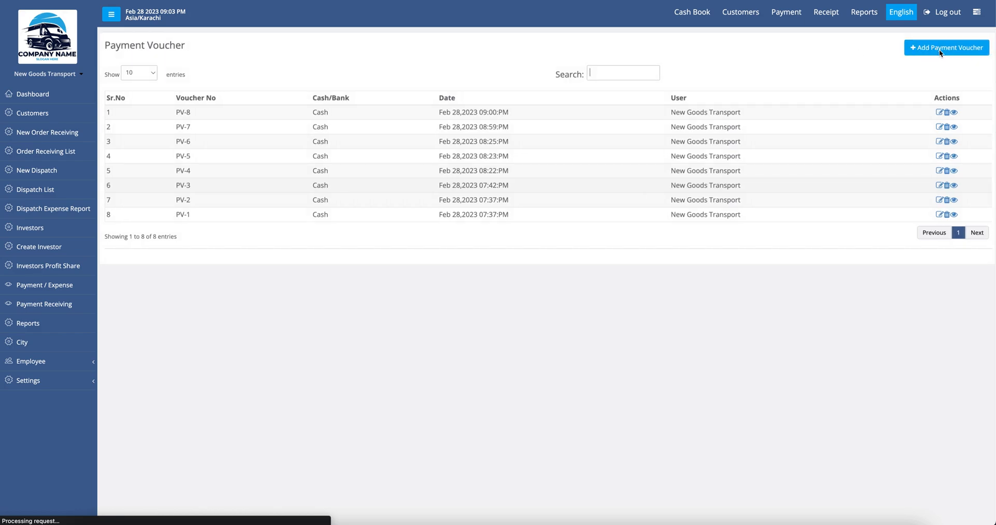
left_click(946, 49)
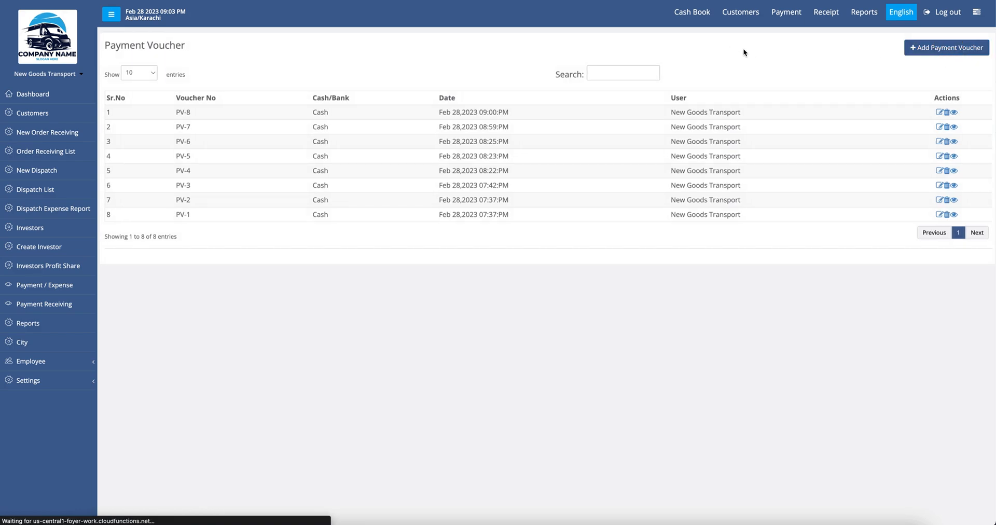
left_click(299, 103)
left_click(299, 102)
left_click(298, 143)
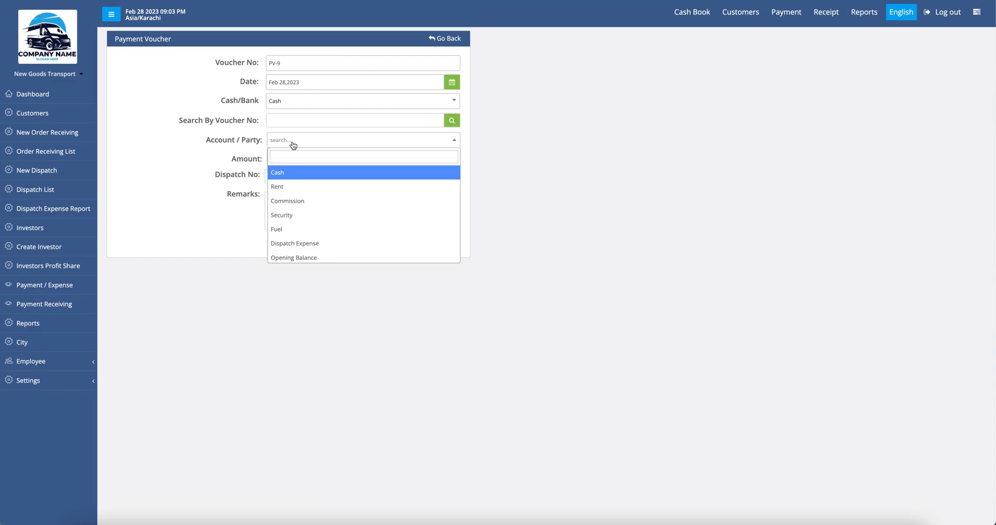
left_click(314, 216)
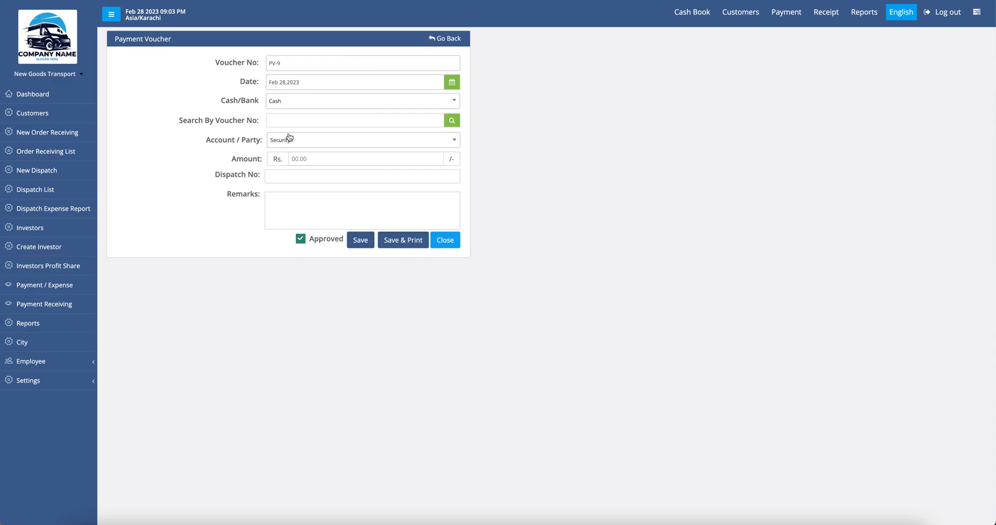
type("4000")
left_click(307, 211)
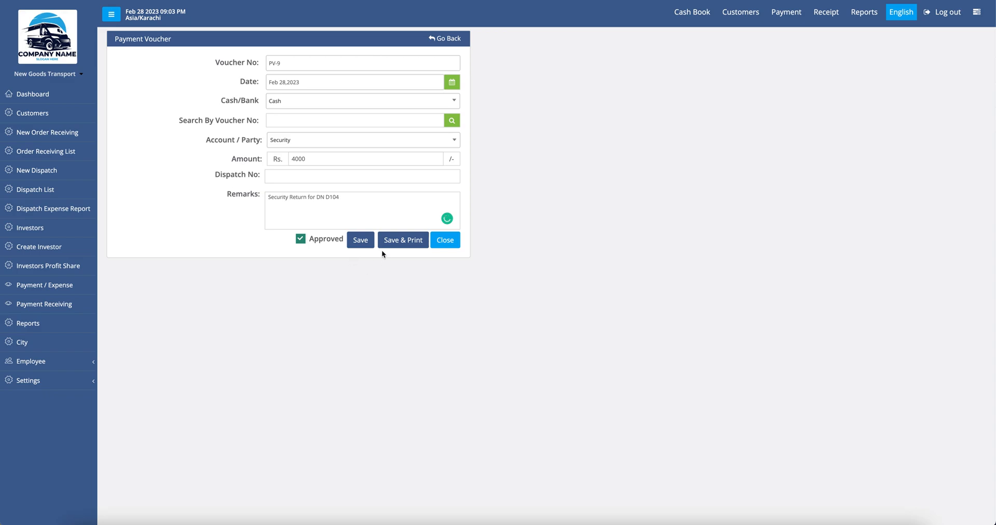
left_click(363, 242)
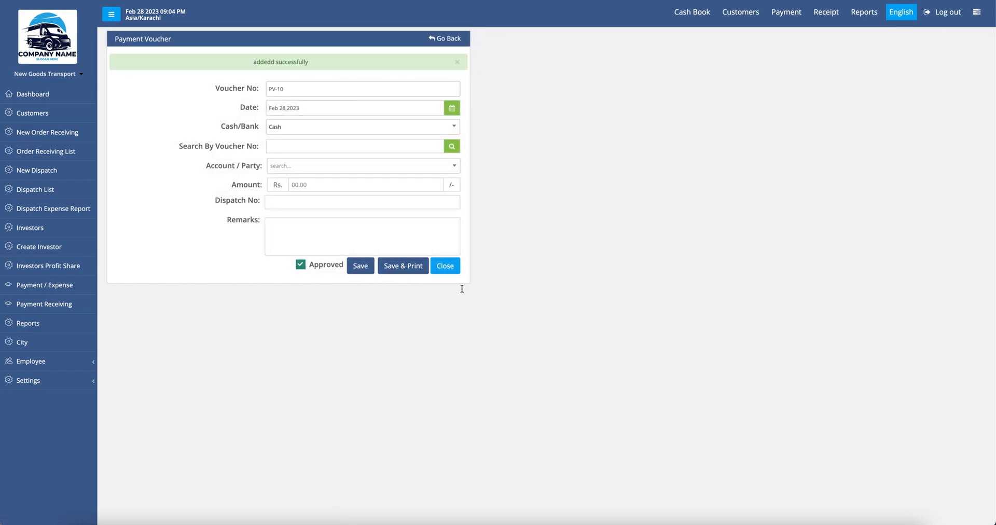
left_click(865, 14)
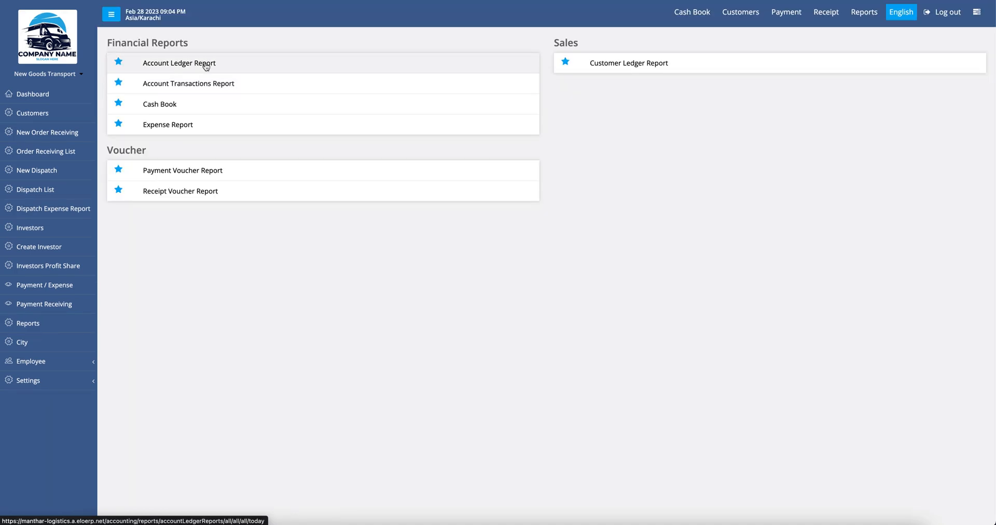
Step: Open the Security ledger detail from the Account Ledger Report to confirm PV-9 and the 2,000 Cr closing balance
left_click(207, 67)
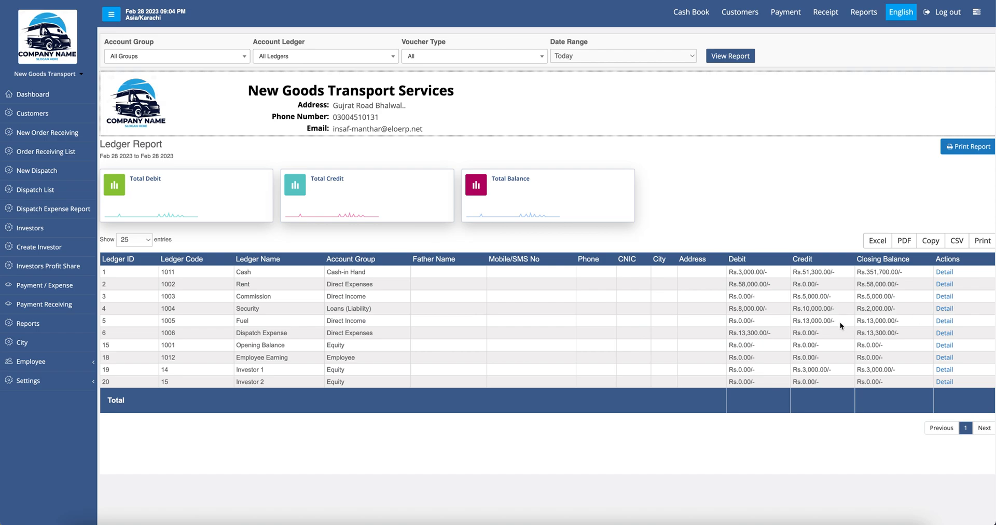
left_click(944, 308)
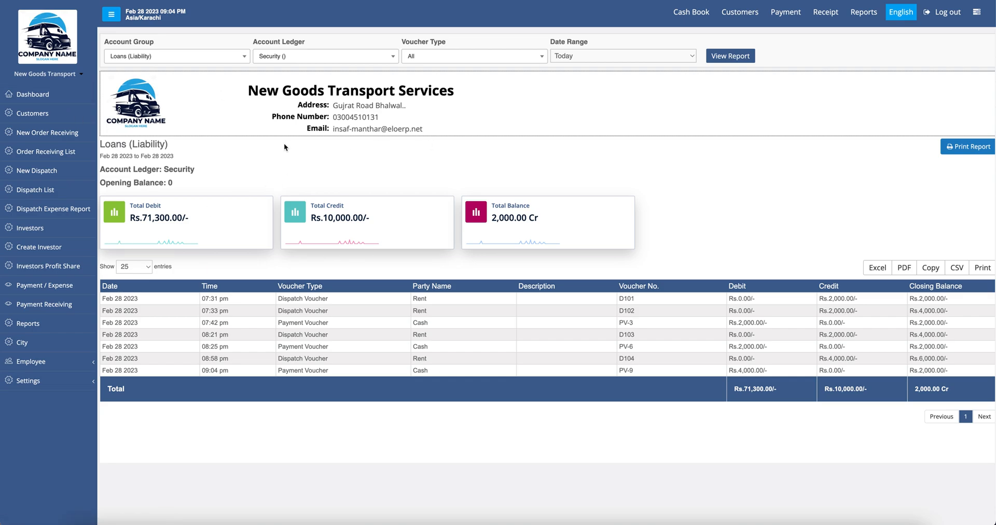
left_click(864, 16)
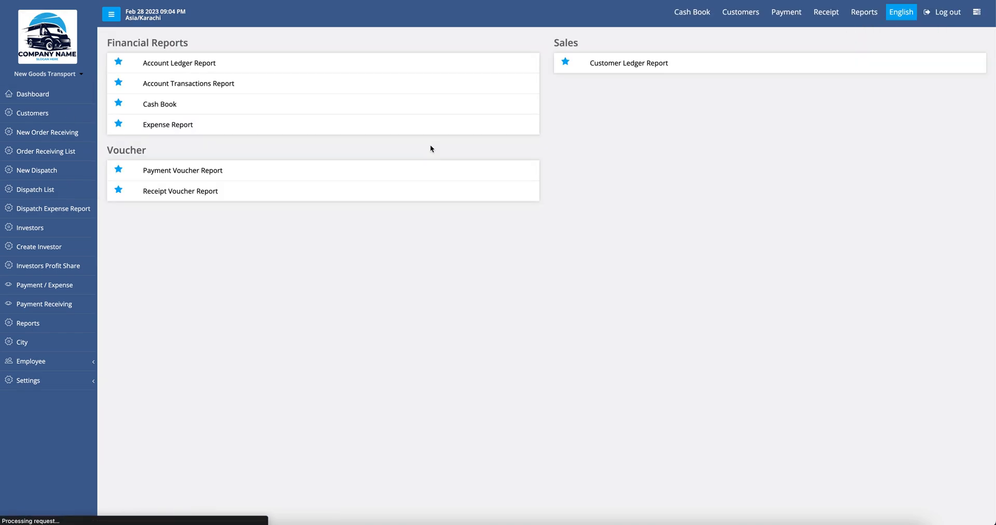
Step: From the Expense Report, open the Dispatch Expense ledger detail with the date range left on Today
left_click(173, 128)
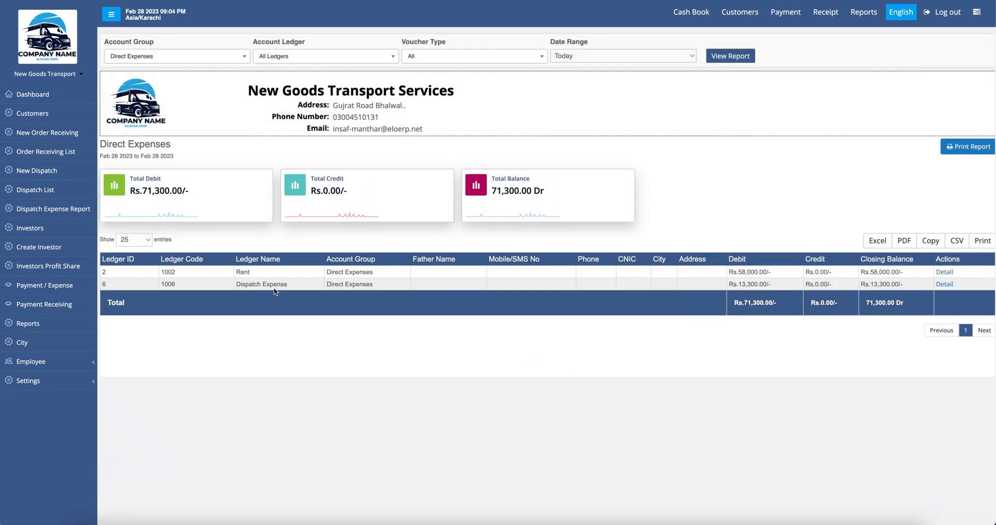
left_click_drag(287, 284, 237, 284)
left_click(942, 286)
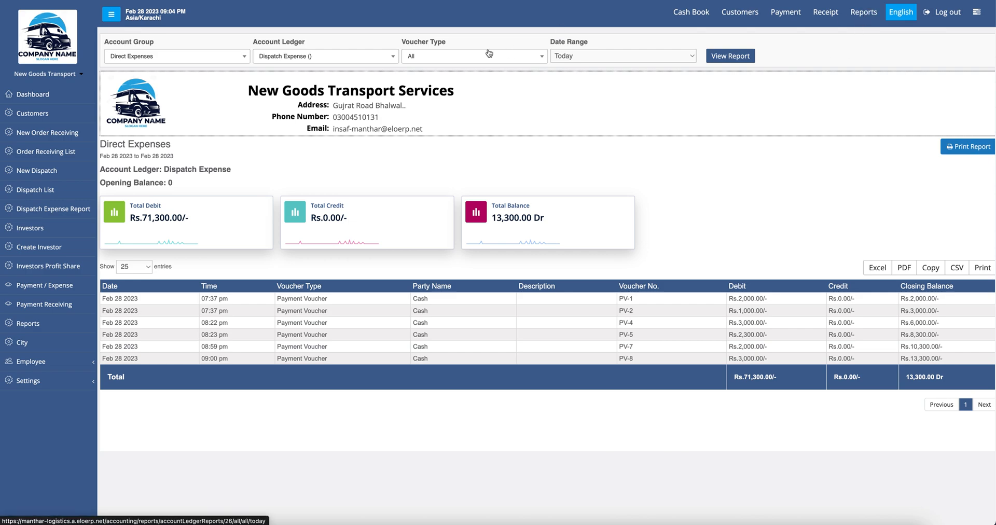
left_click(592, 58)
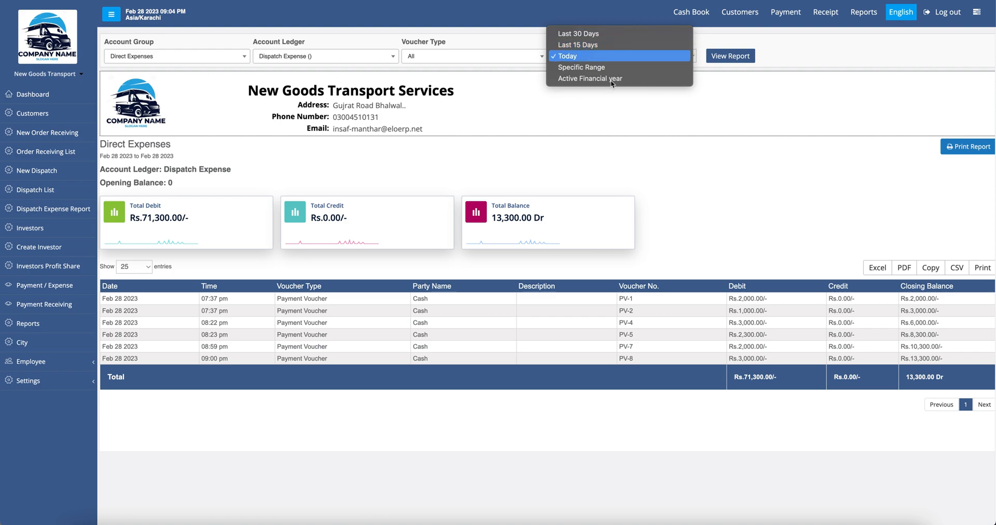
left_click(633, 142)
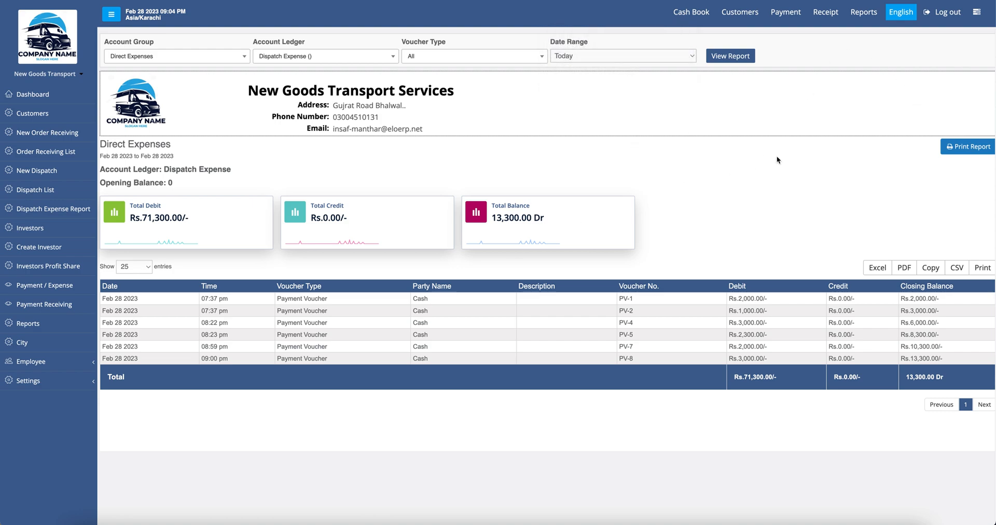
Step: View the dashboard showing Rs.71,300 expenses and 351,700 Dr cash in hand, then expand the Employee menu
left_click(864, 19)
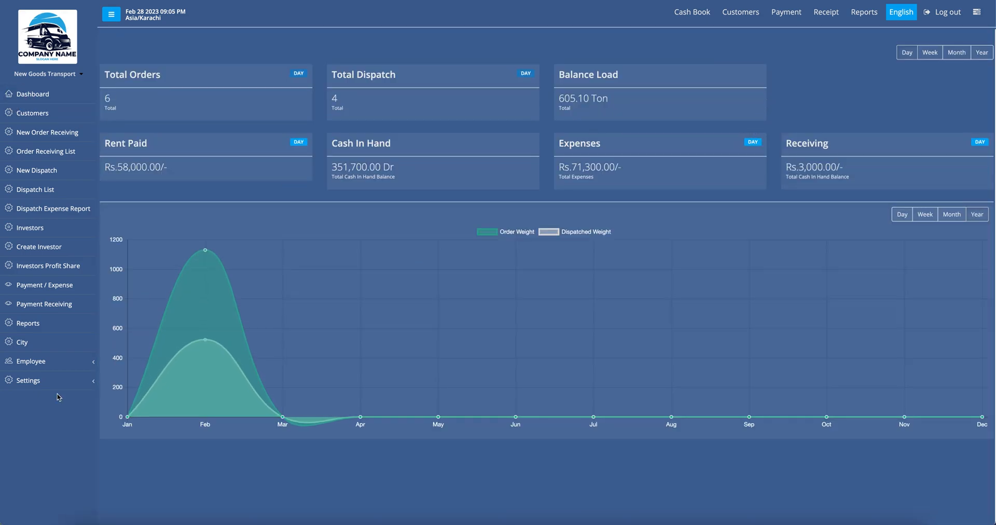
left_click(52, 363)
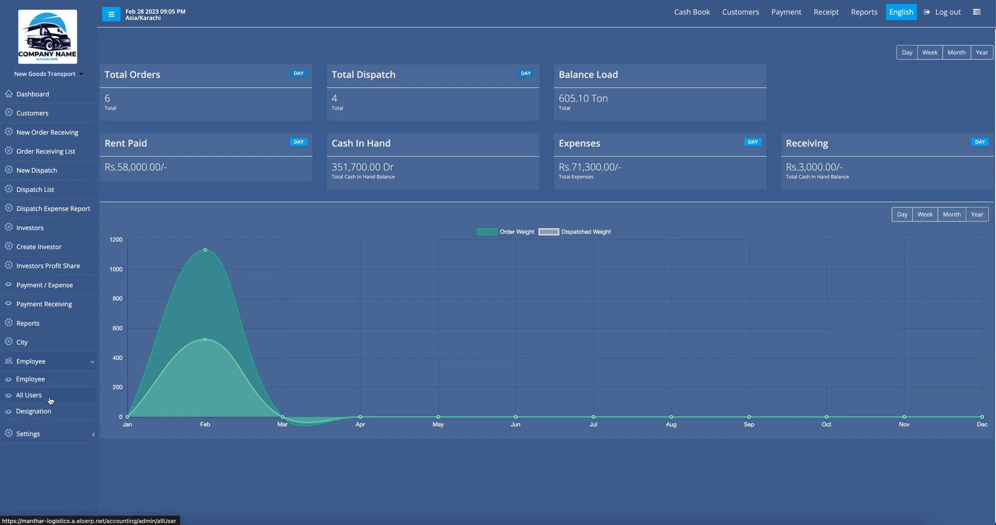